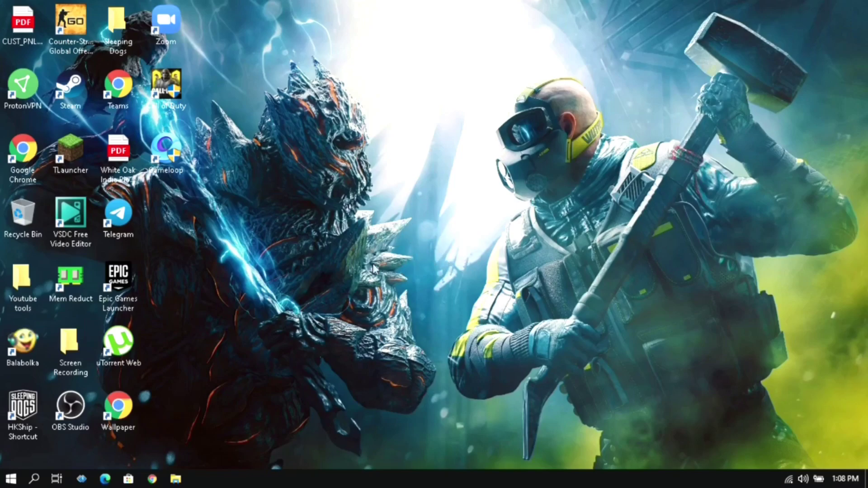
- Search Windows for 'graphi' to find Graphics settings
{"action": "left_click", "coordinate": [34, 478]}
{"action": "type", "text": "graphic"}
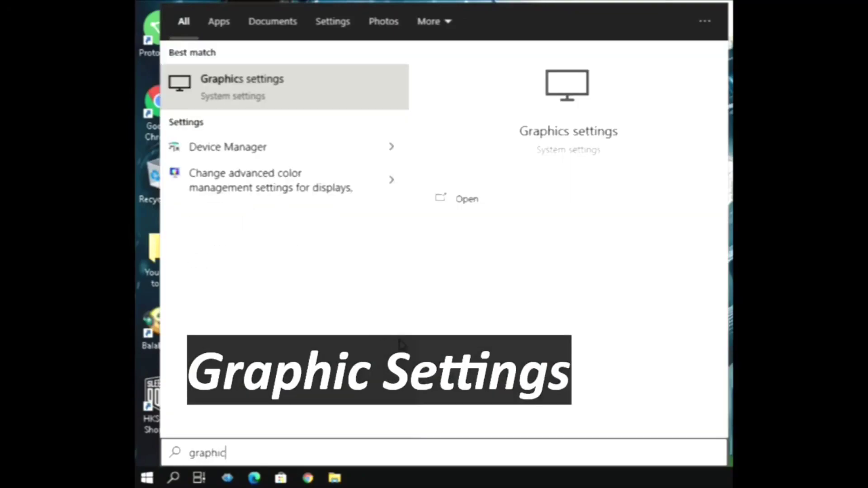
- Open Graphics settings with Desktop app as the app type
{"action": "left_click", "coordinate": [250, 101]}
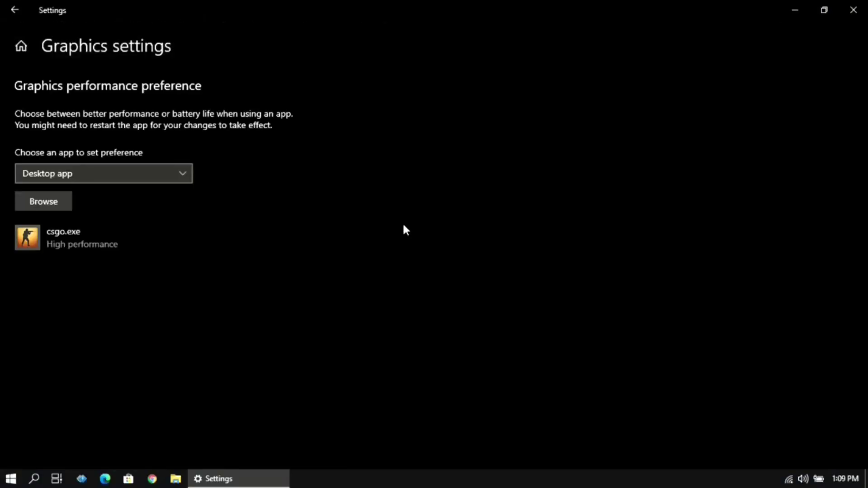
{"action": "left_click", "coordinate": [76, 179]}
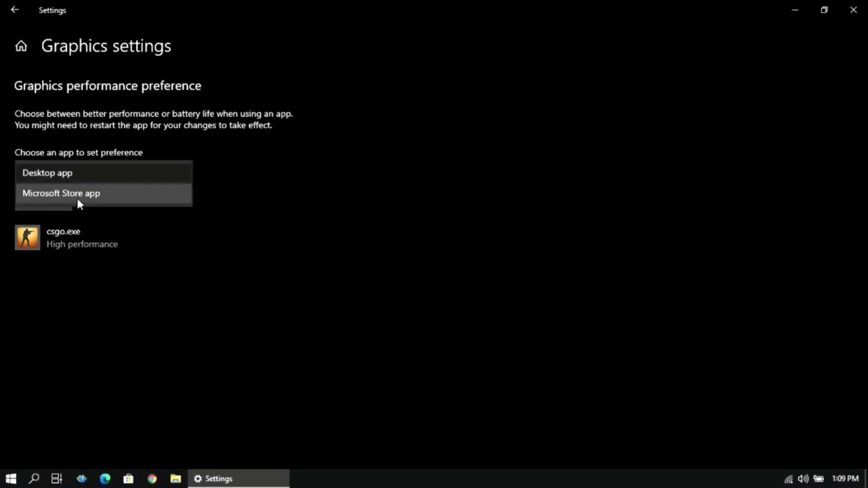
{"action": "left_click", "coordinate": [77, 179]}
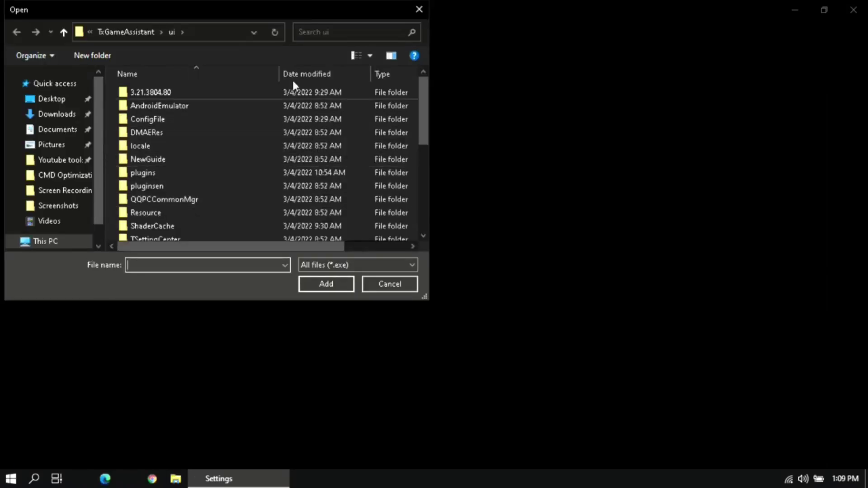
- Browse to C:\Program Files\TxGameAssistant\ui and select AndroidEmulator.exe
{"action": "left_click_drag", "start_coordinate": [293, 9], "coordinate": [490, 21]}
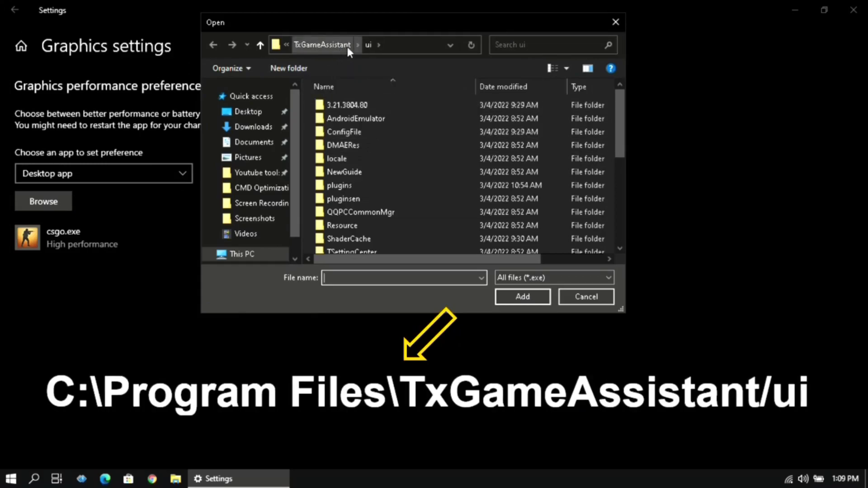
{"action": "left_click", "coordinate": [391, 45]}
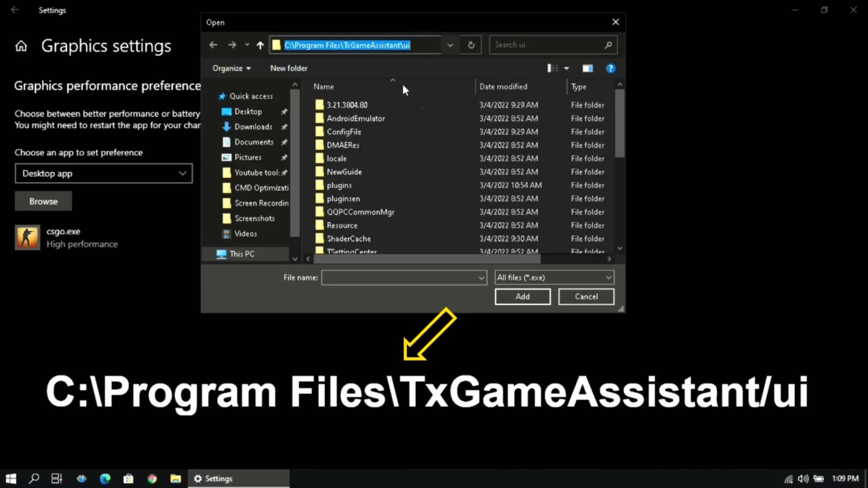
{"action": "scroll", "coordinate": [416, 174], "scroll_direction": "down", "scroll_amount": 5}
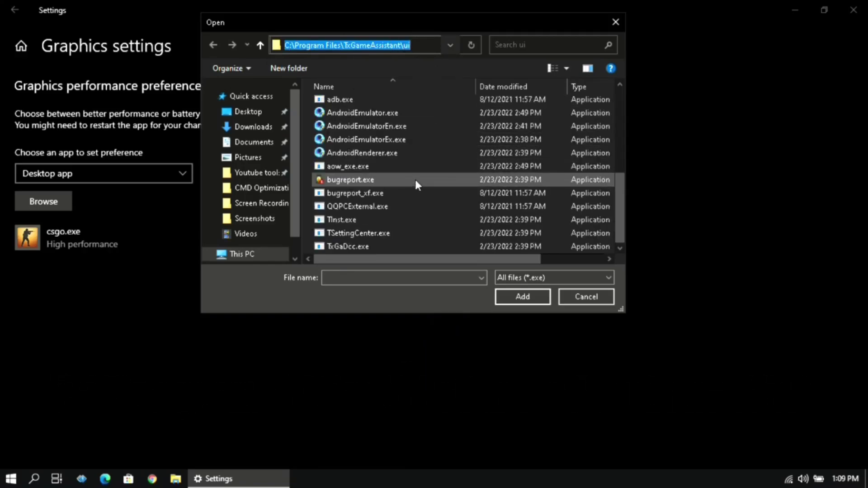
{"action": "scroll", "coordinate": [414, 180], "scroll_direction": "up", "scroll_amount": 3}
{"action": "scroll", "coordinate": [408, 180], "scroll_direction": "down", "scroll_amount": 3}
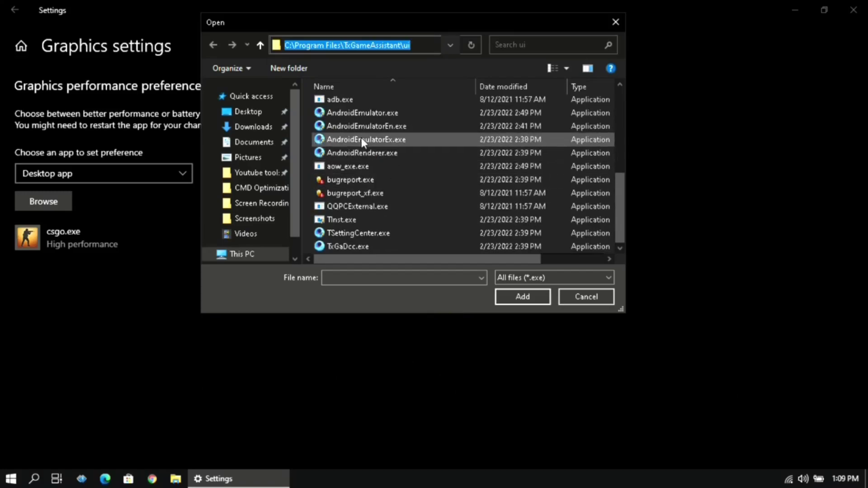
{"action": "left_click", "coordinate": [366, 115]}
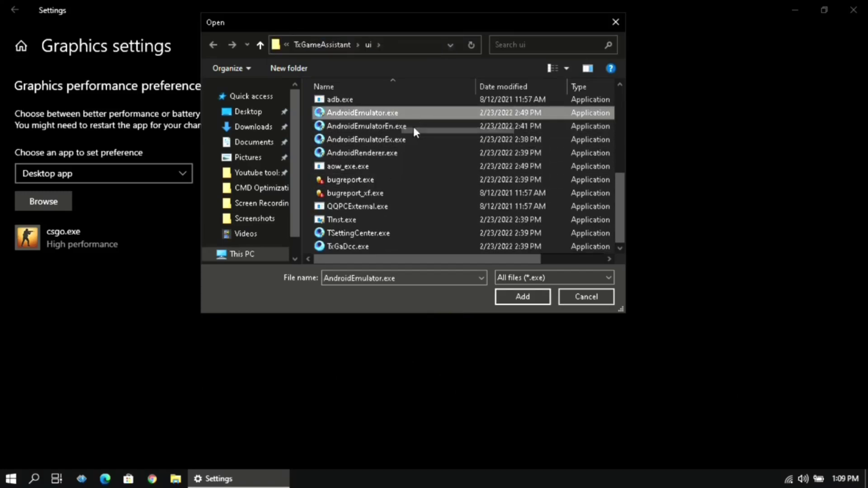
{"action": "mouse_move", "coordinate": [337, 112]}
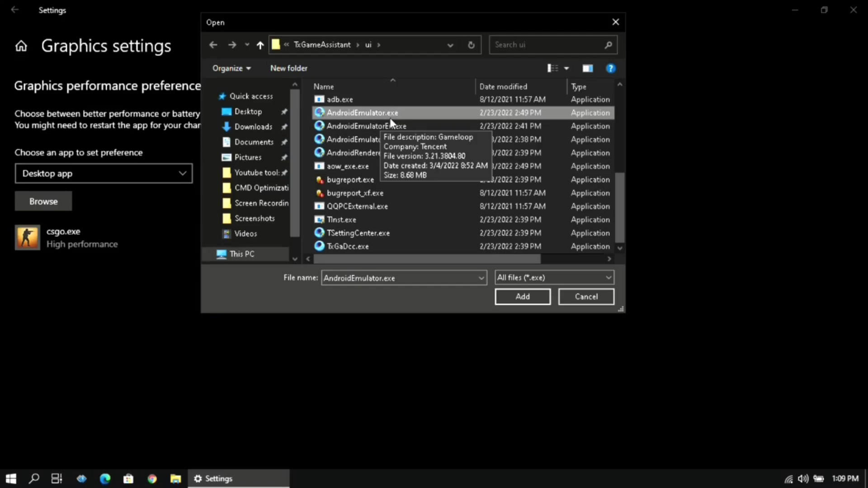
- Add AndroidEmulator.exe (Gameloop) to the graphics list and save it as High performance
{"action": "left_click", "coordinate": [532, 296]}
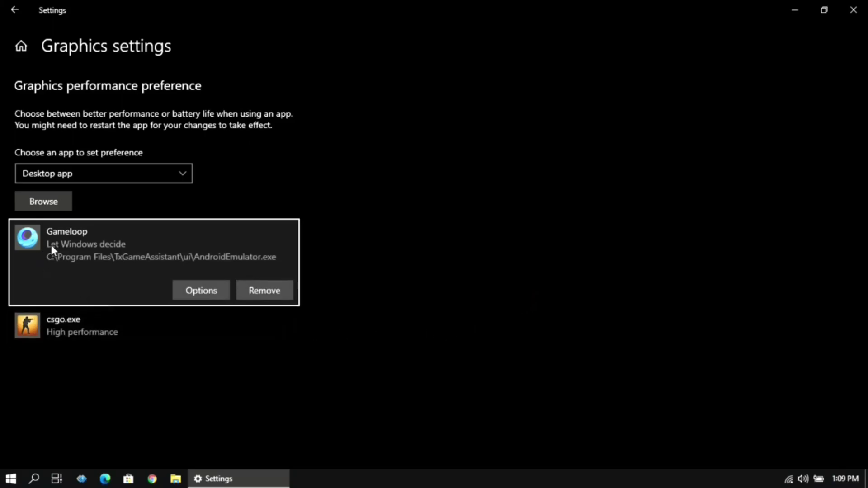
{"action": "left_click", "coordinate": [192, 292]}
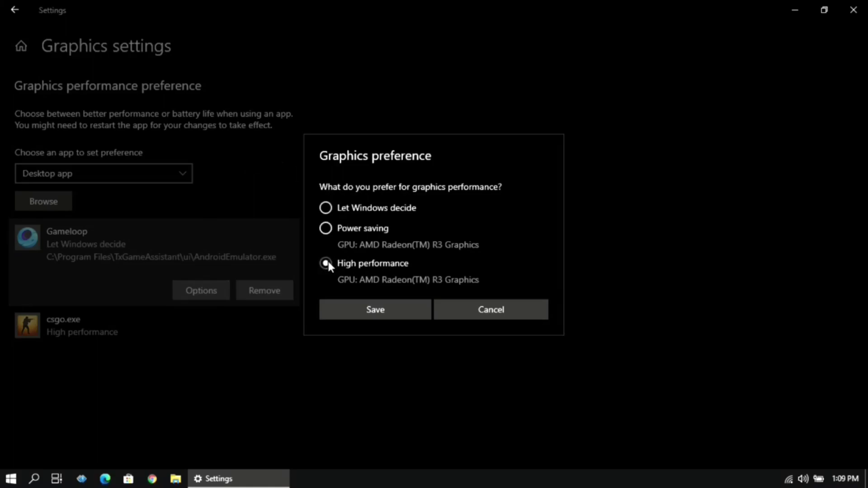
{"action": "left_click", "coordinate": [373, 305]}
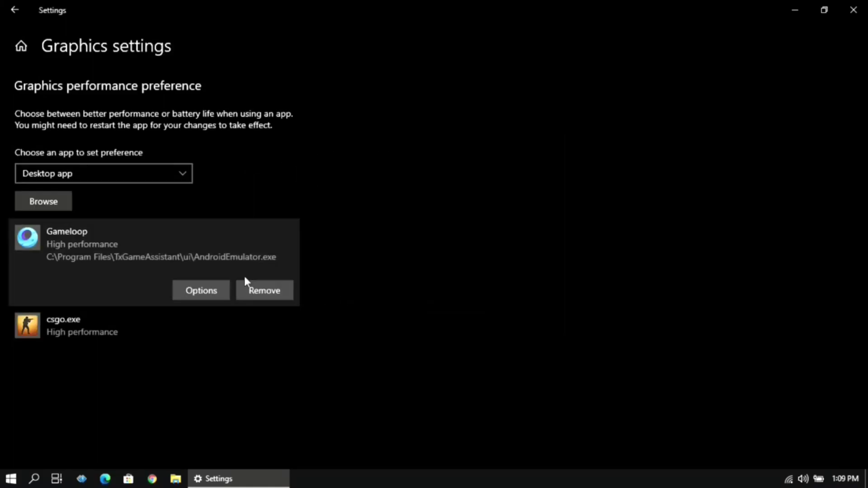
- Add AndroidEmulatorEn.exe as a second Gameloop entry set to High performance
{"action": "left_click", "coordinate": [36, 204]}
{"action": "scroll", "coordinate": [484, 164], "scroll_direction": "down", "scroll_amount": 1}
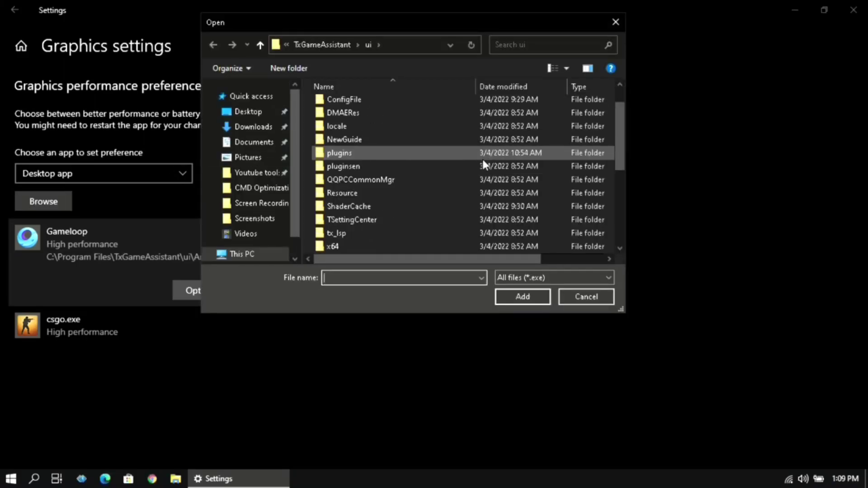
{"action": "scroll", "coordinate": [484, 163], "scroll_direction": "down", "scroll_amount": 4}
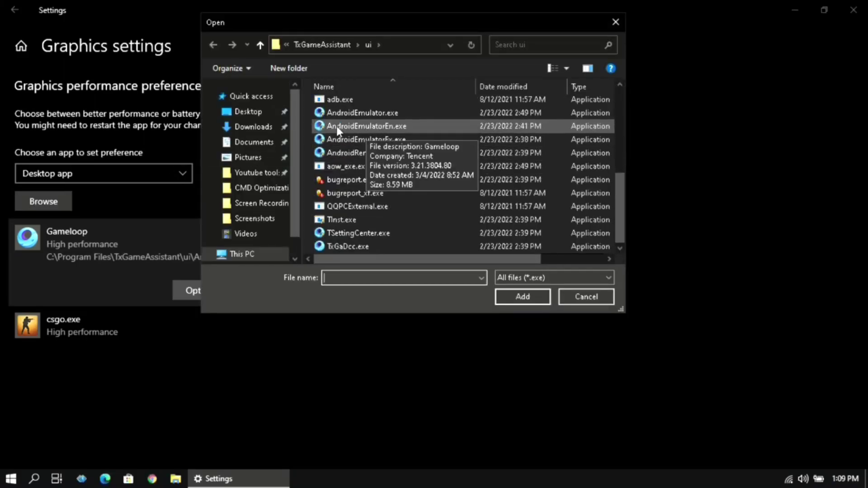
{"action": "left_click", "coordinate": [338, 129]}
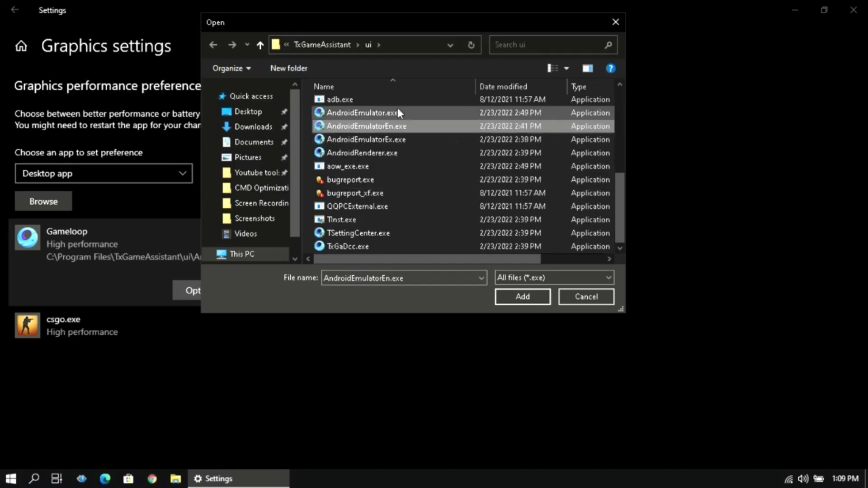
{"action": "left_click", "coordinate": [533, 296]}
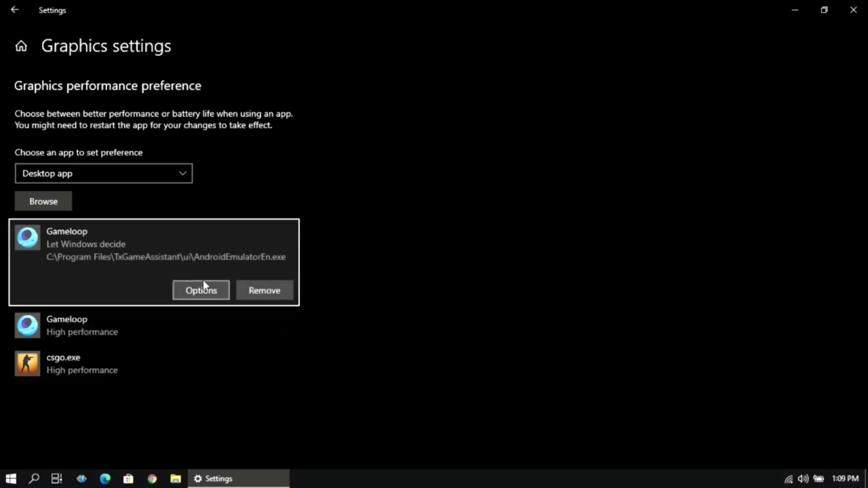
{"action": "left_click", "coordinate": [213, 288]}
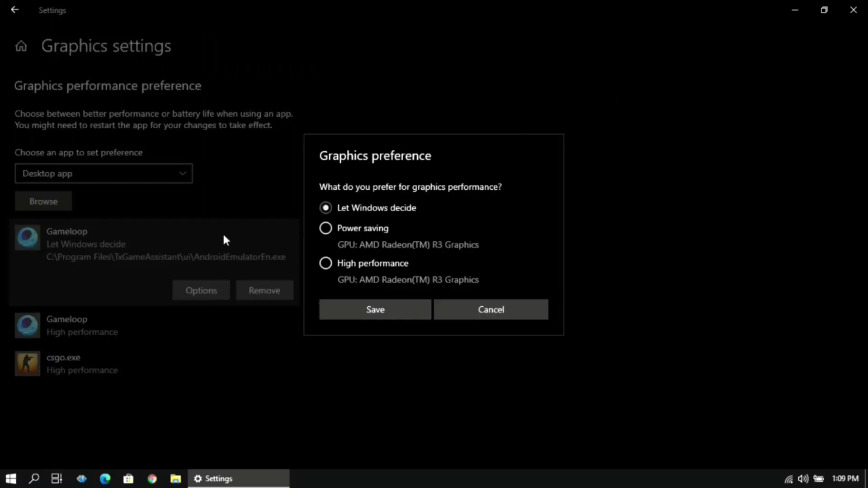
{"action": "left_click", "coordinate": [326, 263]}
{"action": "left_click", "coordinate": [382, 312]}
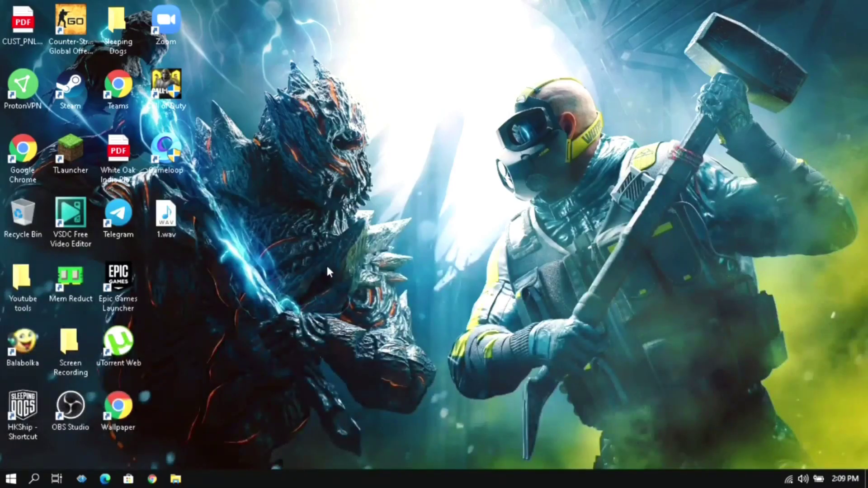
- Navigate File Explorer to C:\Program Files\TxGameAssistant\ui and select the ShaderCache folder
{"action": "left_click", "coordinate": [175, 480]}
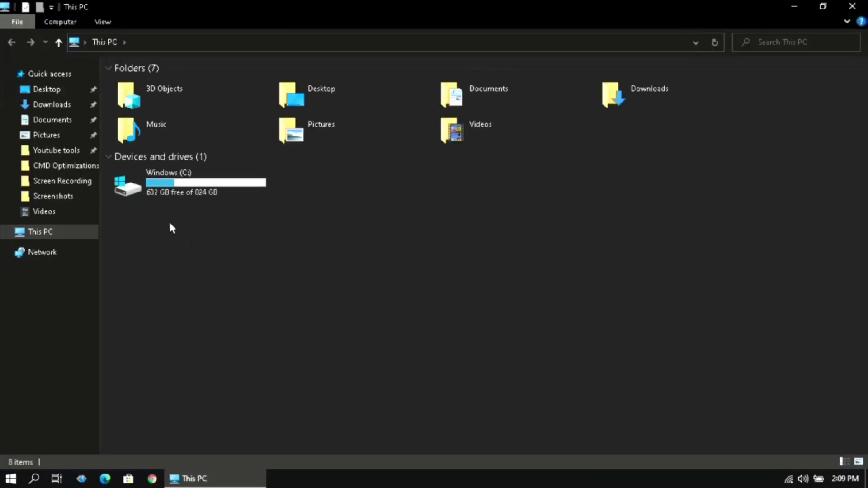
{"action": "double_click", "coordinate": [164, 188]}
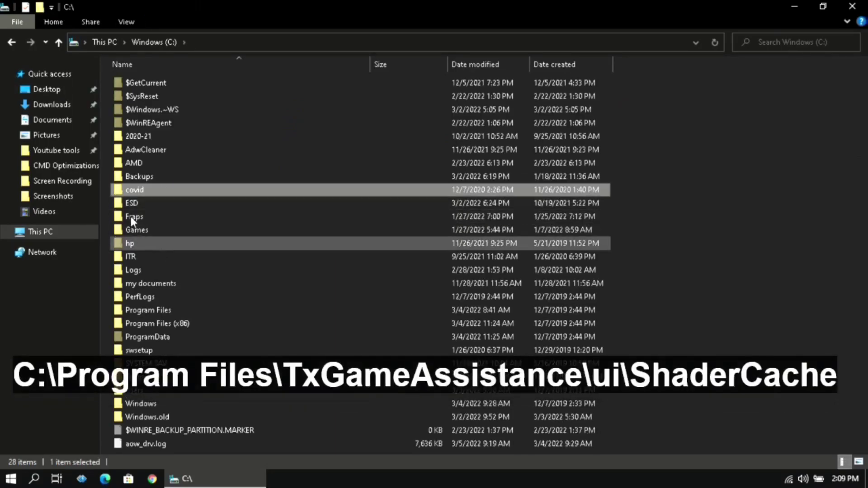
{"action": "double_click", "coordinate": [163, 308]}
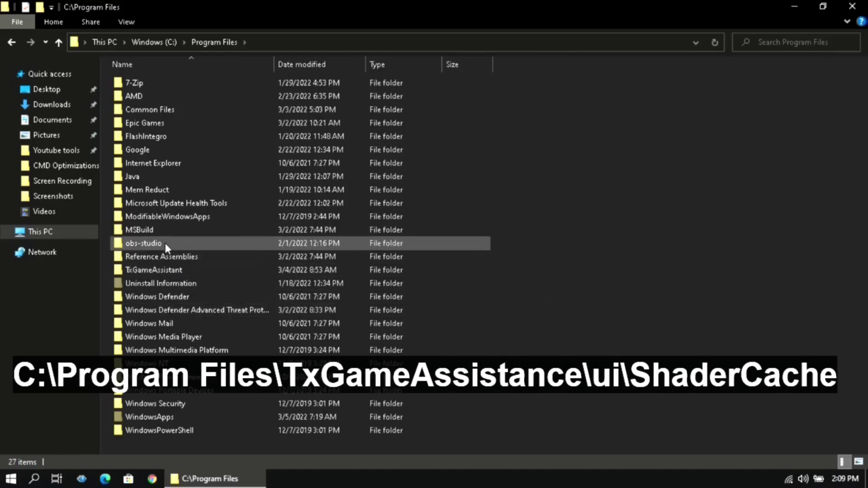
{"action": "double_click", "coordinate": [158, 269]}
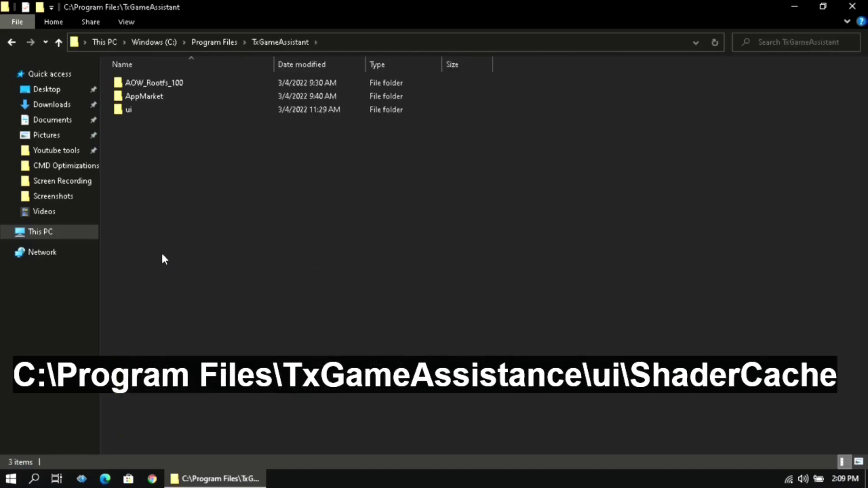
{"action": "double_click", "coordinate": [172, 112]}
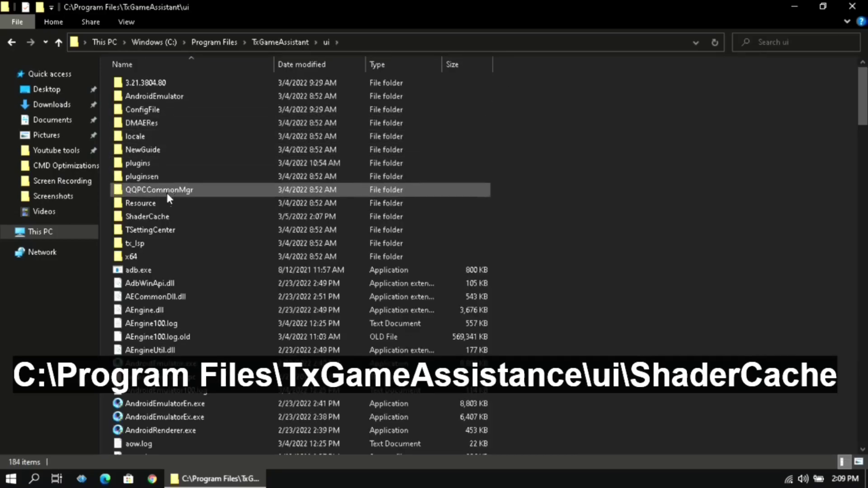
{"action": "left_click", "coordinate": [161, 218]}
- Delete all 278 files in ShaderCache, granting administrator permission for every item
{"action": "double_click", "coordinate": [161, 217]}
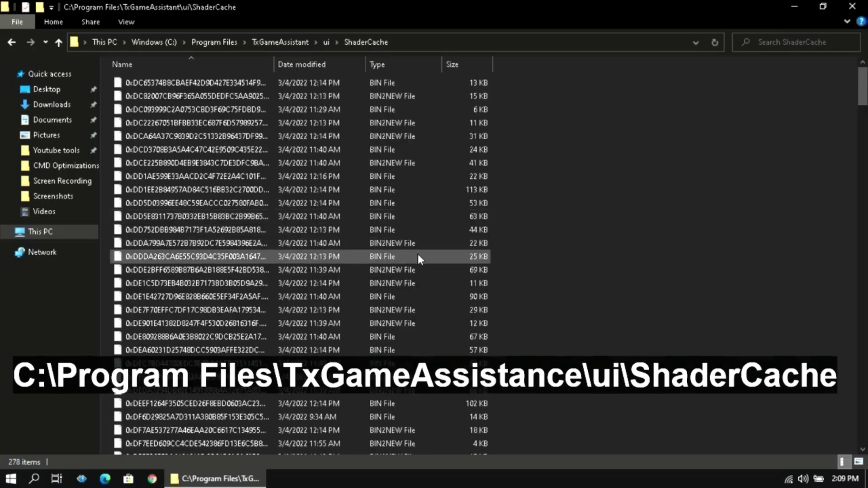
{"action": "key", "text": "ctrl+a"}
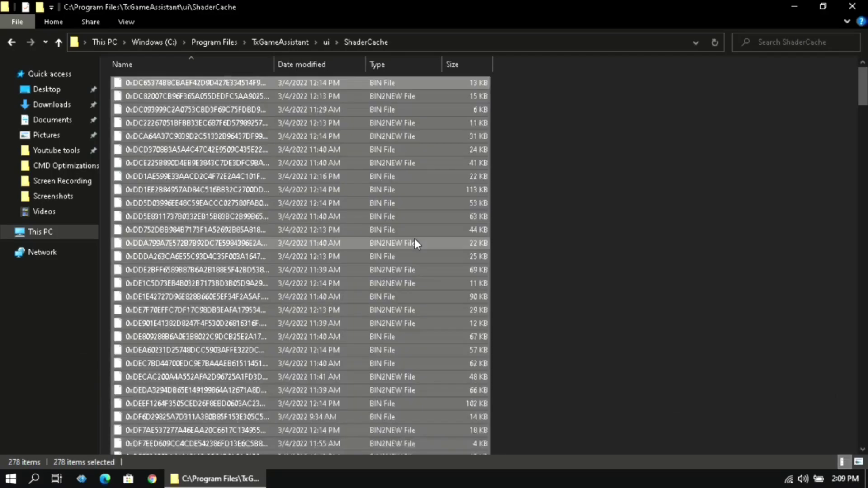
{"action": "right_click", "coordinate": [414, 243]}
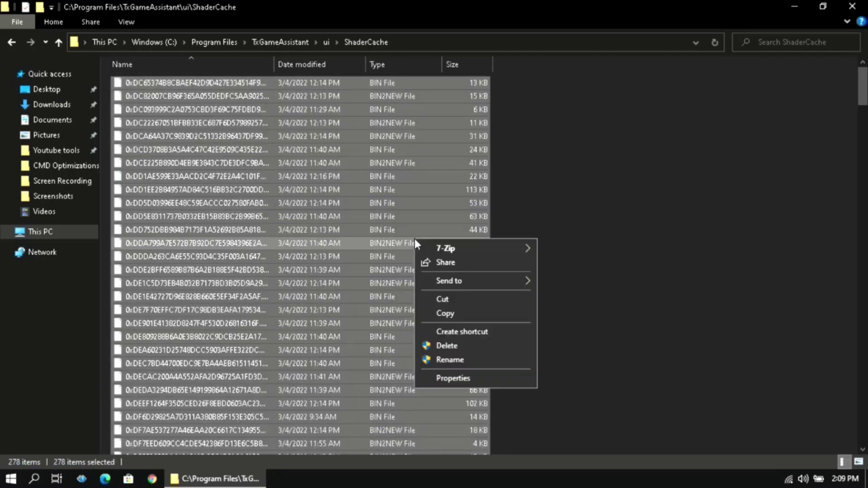
{"action": "left_click", "coordinate": [464, 347]}
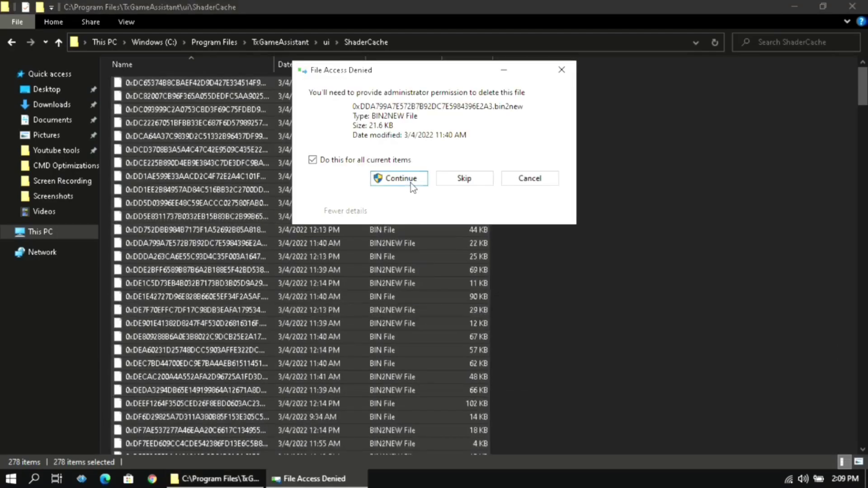
{"action": "left_click", "coordinate": [410, 181]}
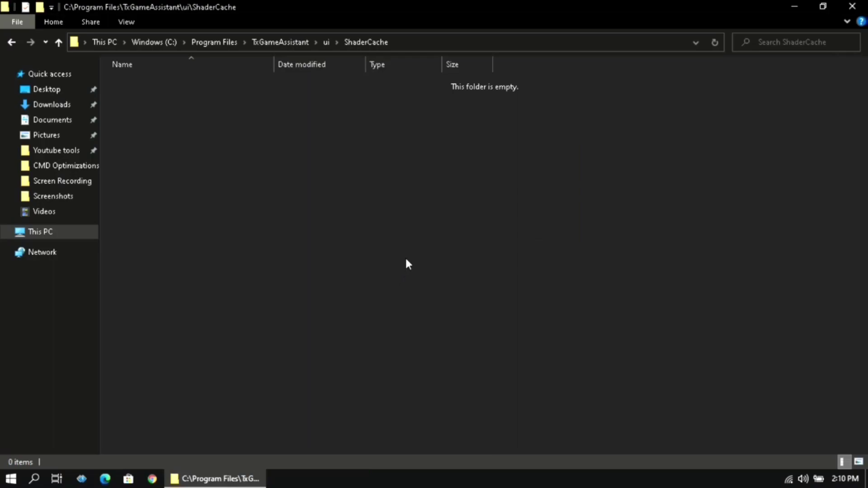
- Close Explorer and permanently empty the Recycle Bin of the 278 deleted items
{"action": "left_click", "coordinate": [851, 6]}
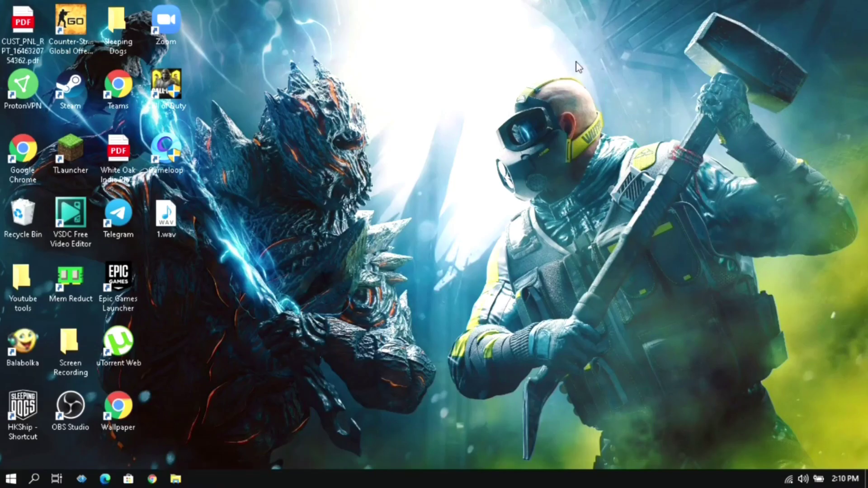
{"action": "right_click", "coordinate": [21, 218]}
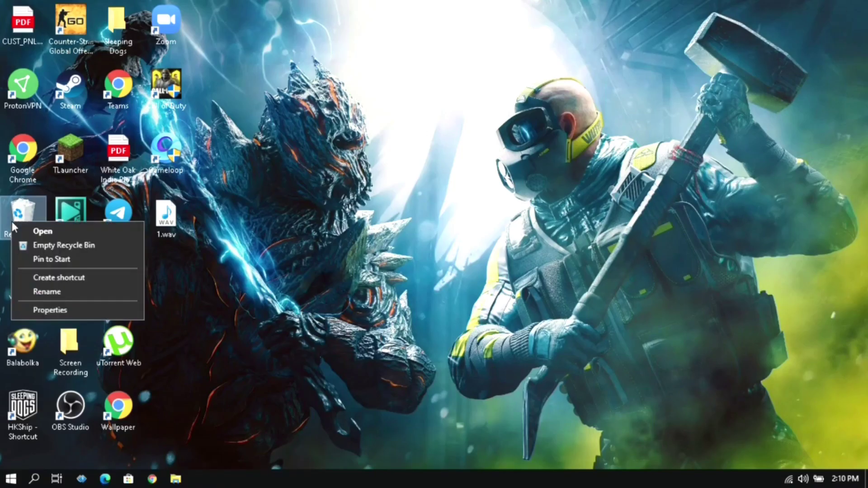
{"action": "left_click", "coordinate": [52, 243]}
{"action": "left_click", "coordinate": [490, 253]}
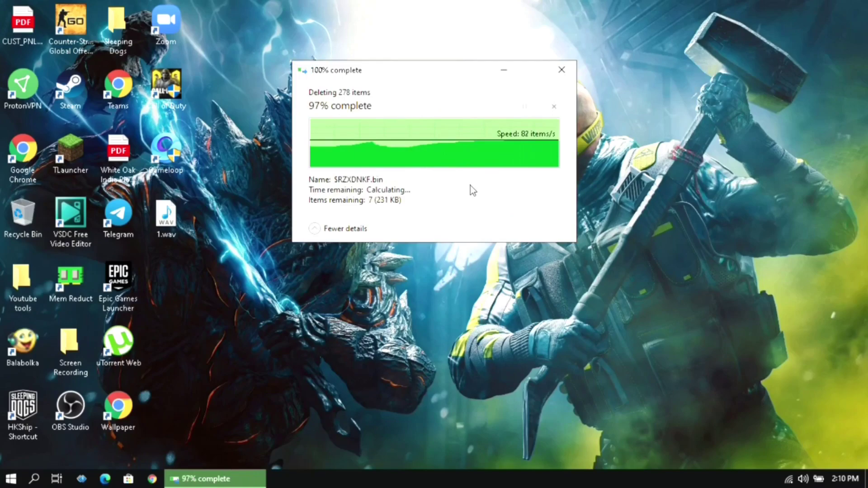
- Reopen File Explorer at C:\Program Files\TxGameAssistant\ui and select AndroidEmulator.exe
{"action": "left_click", "coordinate": [176, 479]}
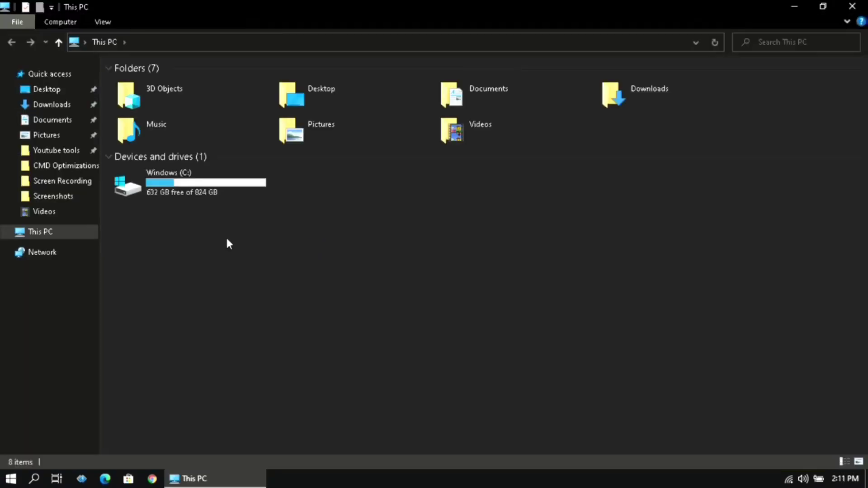
{"action": "double_click", "coordinate": [167, 188]}
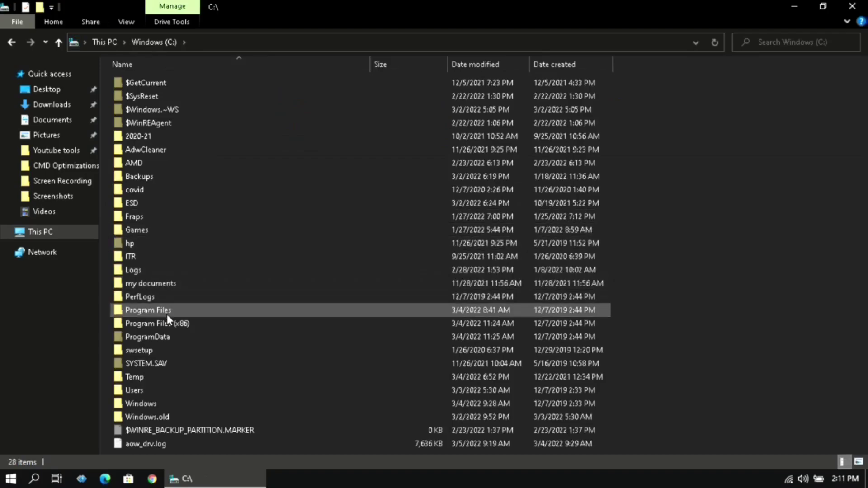
{"action": "double_click", "coordinate": [166, 313]}
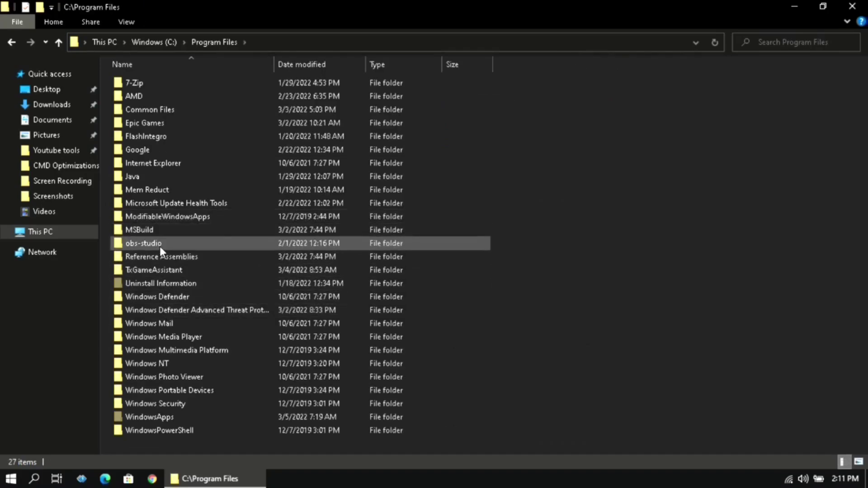
{"action": "double_click", "coordinate": [159, 266]}
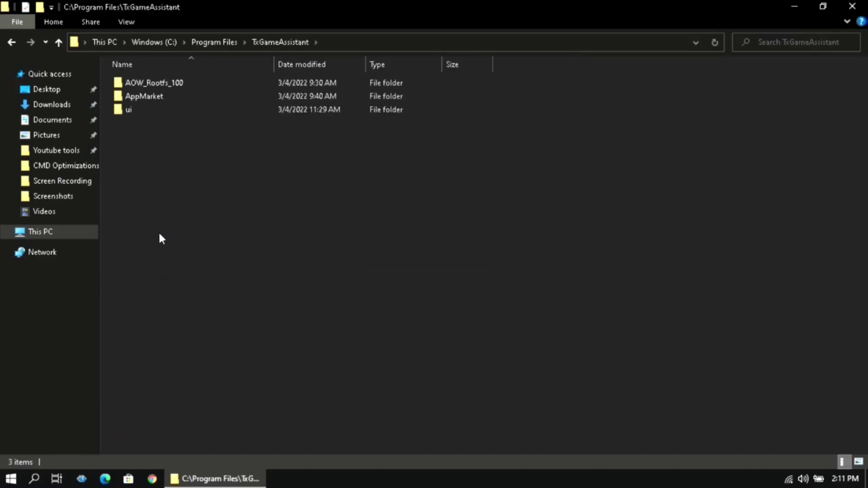
{"action": "double_click", "coordinate": [148, 115]}
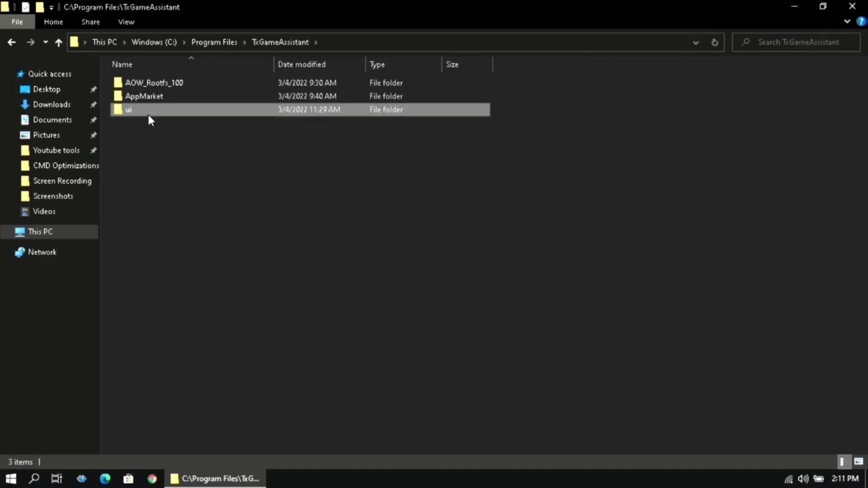
{"action": "scroll", "coordinate": [155, 176], "scroll_direction": "down", "scroll_amount": 3}
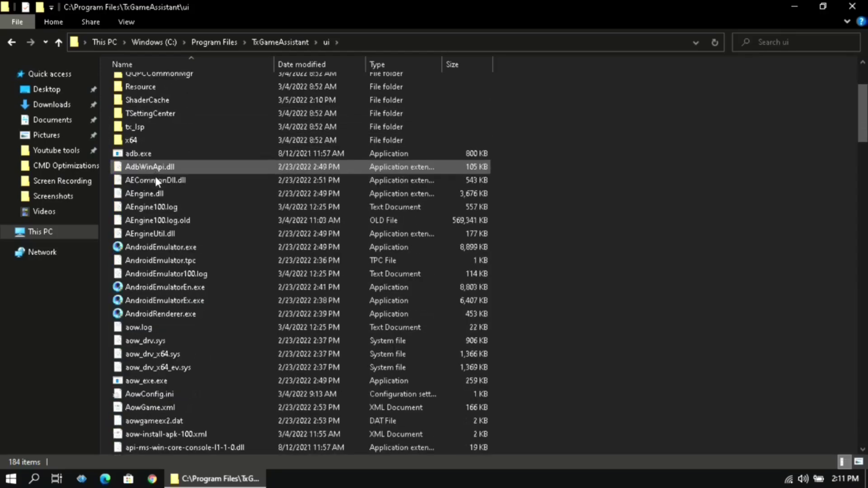
{"action": "scroll", "coordinate": [159, 187], "scroll_direction": "down", "scroll_amount": 1}
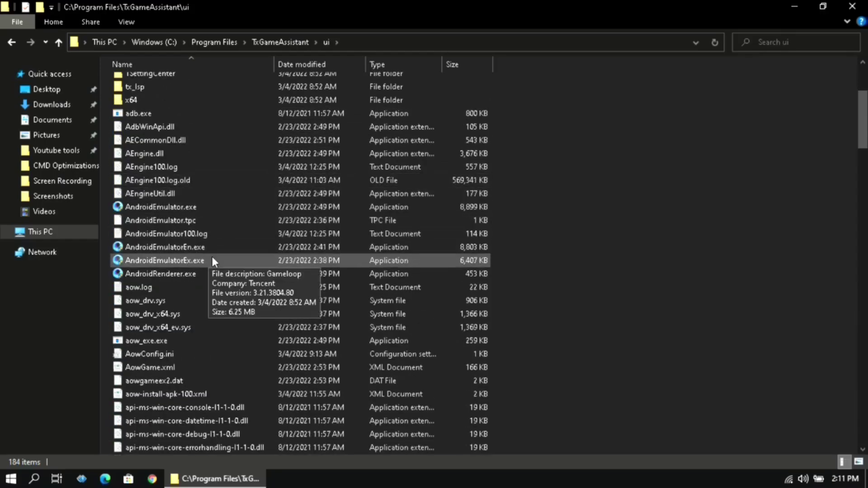
{"action": "left_click", "coordinate": [211, 207]}
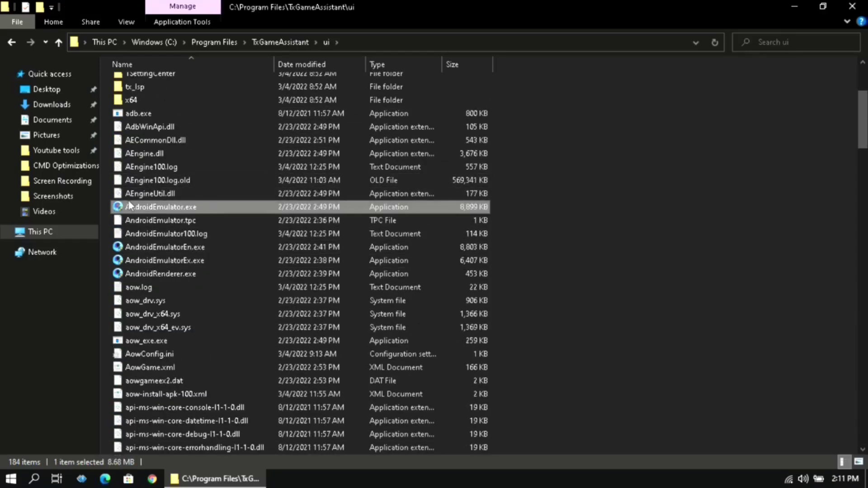
- Disable fullscreen optimizations in AndroidEmulator.exe's Compatibility properties
{"action": "right_click", "coordinate": [213, 206]}
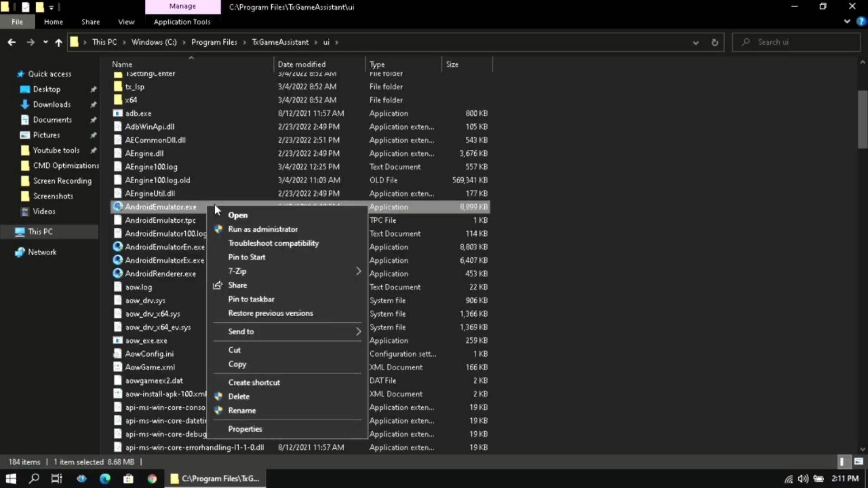
{"action": "left_click", "coordinate": [254, 429]}
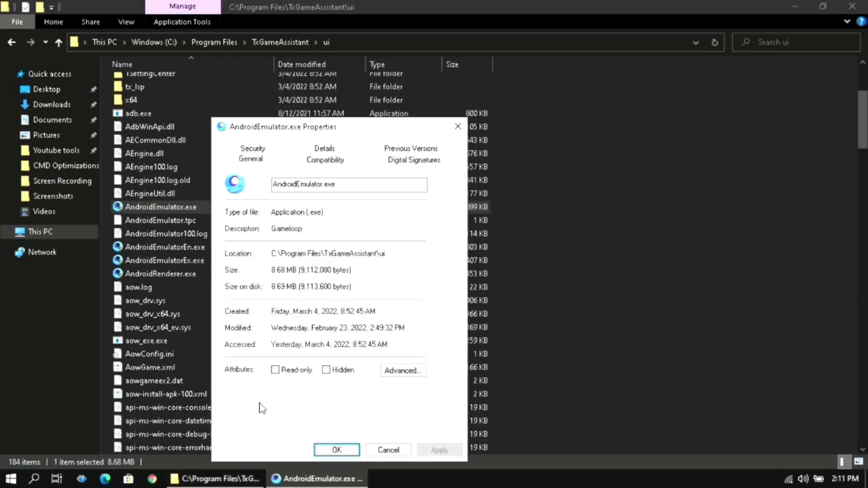
{"action": "left_click", "coordinate": [325, 160]}
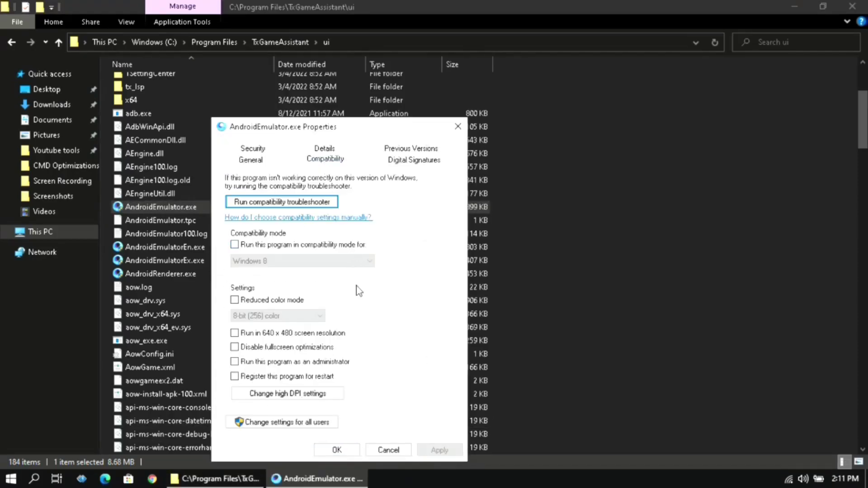
{"action": "left_click", "coordinate": [235, 348]}
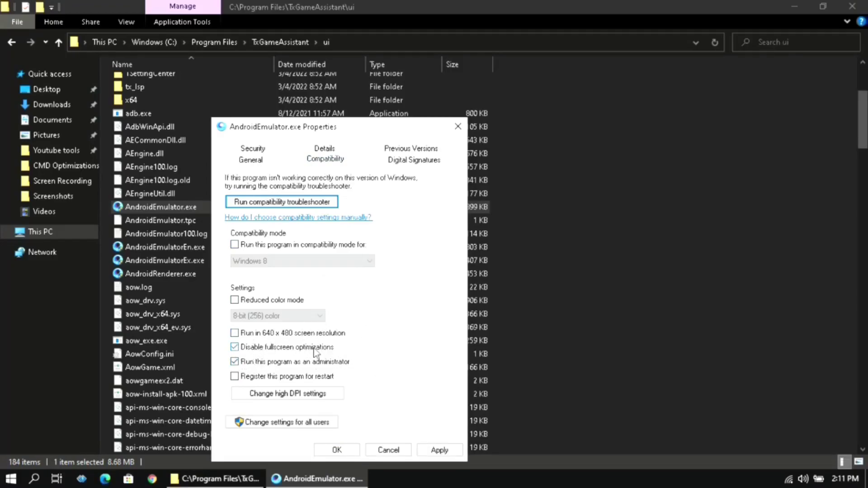
- Override high DPI scaling with Application as the performer and apply the changes
{"action": "left_click", "coordinate": [289, 393]}
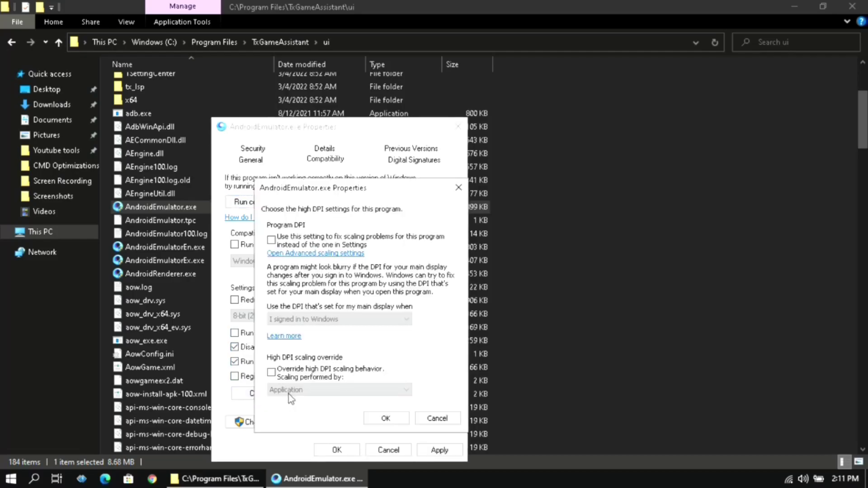
{"action": "left_click", "coordinate": [273, 373]}
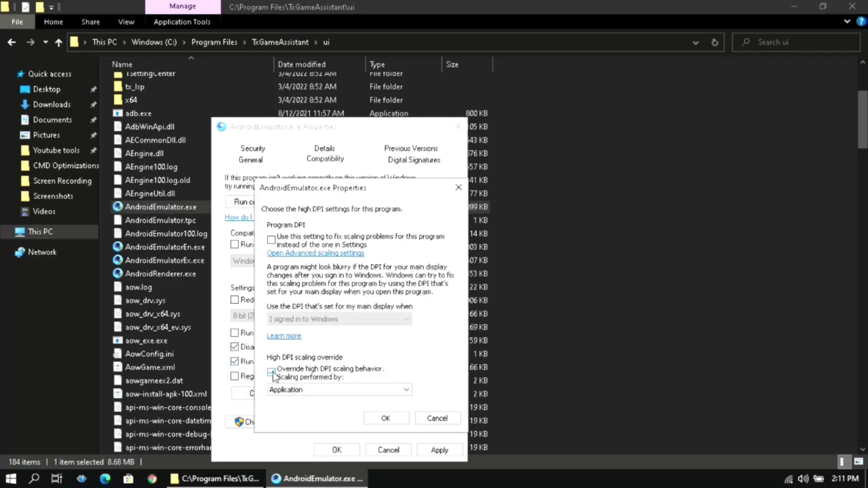
{"action": "left_click", "coordinate": [368, 390]}
{"action": "left_click", "coordinate": [343, 402]}
{"action": "left_click", "coordinate": [387, 417]}
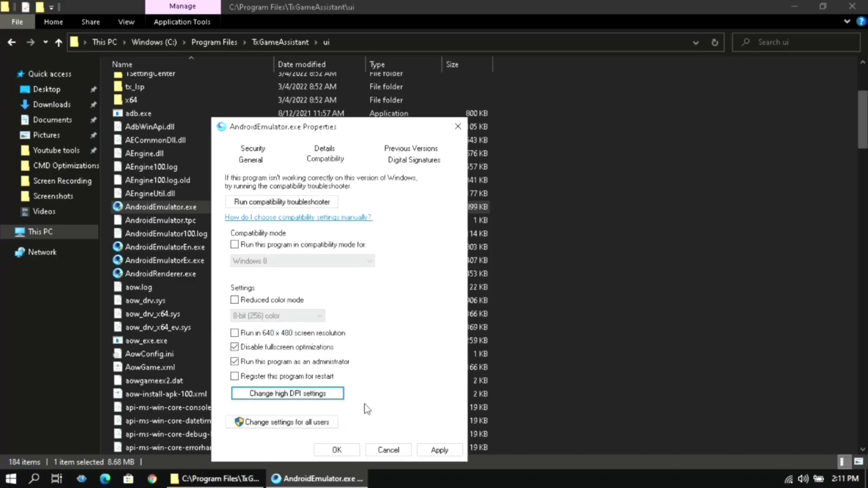
{"action": "left_click", "coordinate": [452, 445]}
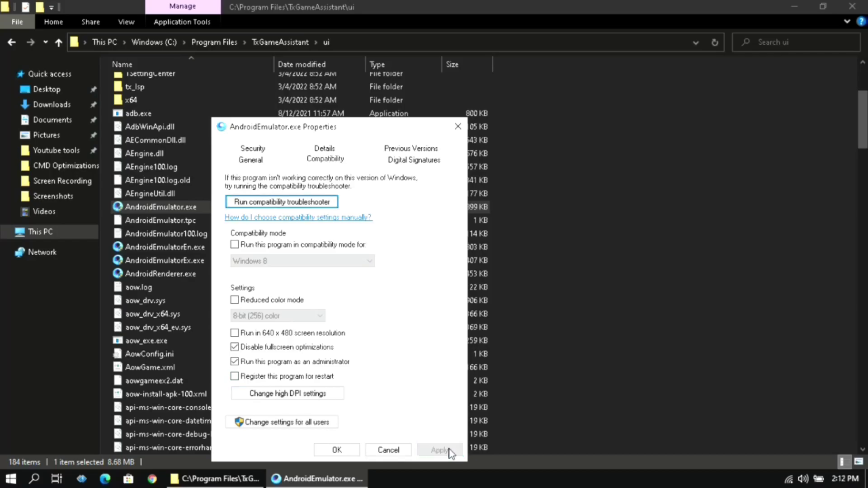
- Close AndroidEmulator.exe's properties and open AndroidEmulatorEn.exe's Compatibility settings
{"action": "left_click", "coordinate": [337, 450]}
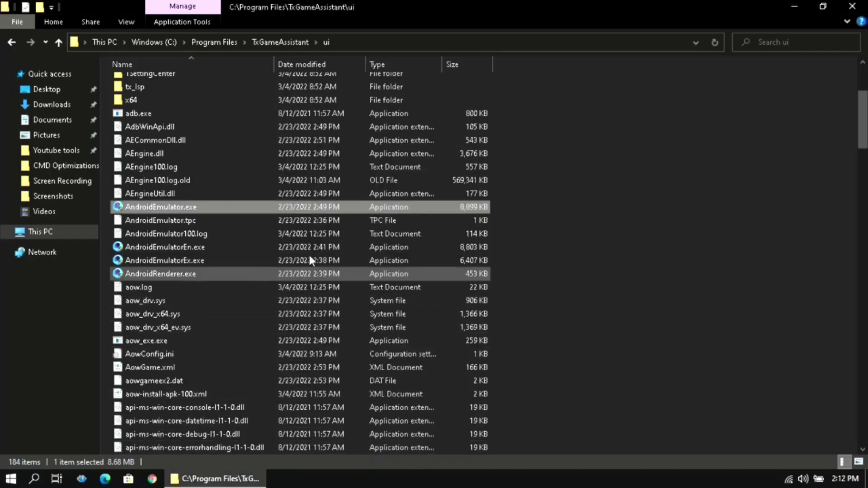
{"action": "left_click_drag", "start_coordinate": [309, 255], "coordinate": [209, 252]}
{"action": "right_click", "coordinate": [206, 248]}
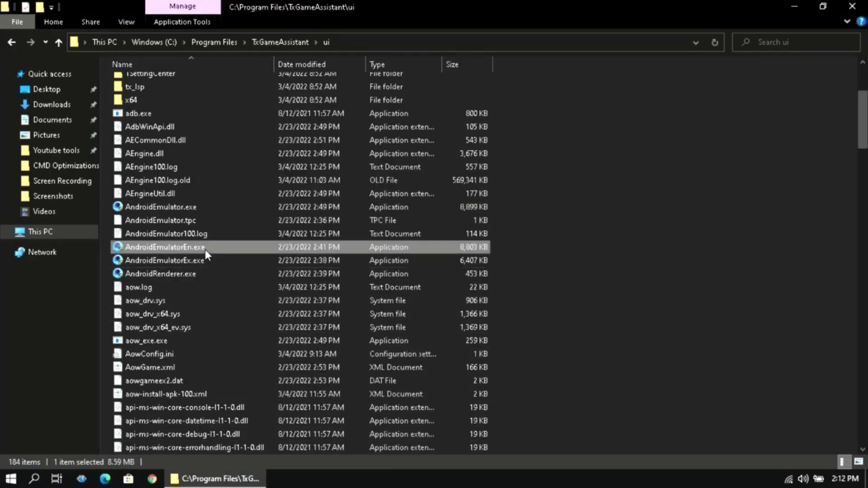
{"action": "left_click", "coordinate": [274, 239]}
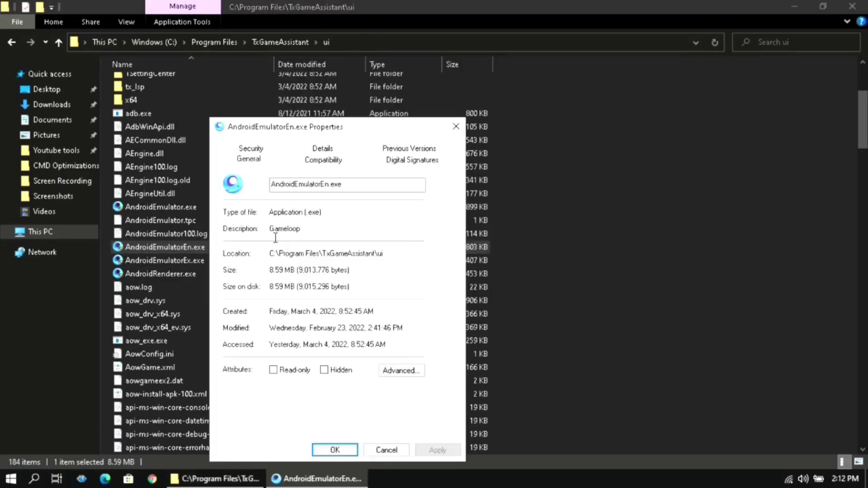
{"action": "left_click", "coordinate": [319, 164]}
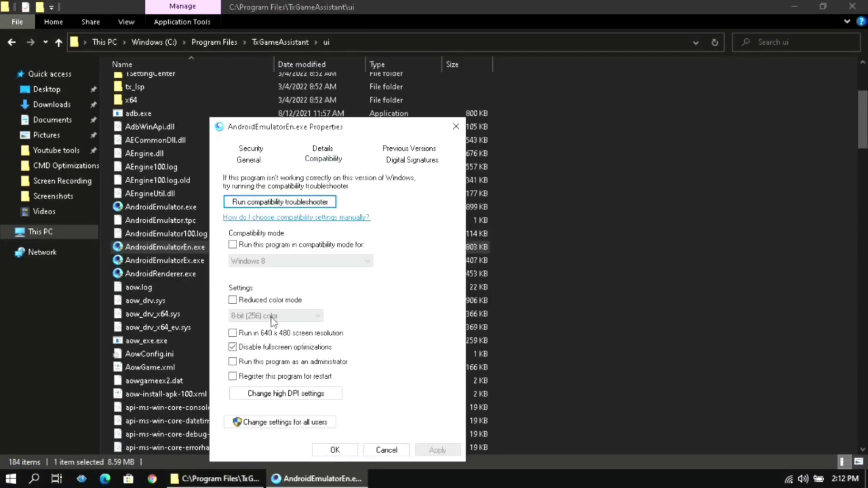
- Make AndroidEmulatorEn.exe run as administrator with high DPI override, then apply and close
{"action": "left_click", "coordinate": [234, 363]}
{"action": "left_click", "coordinate": [282, 394]}
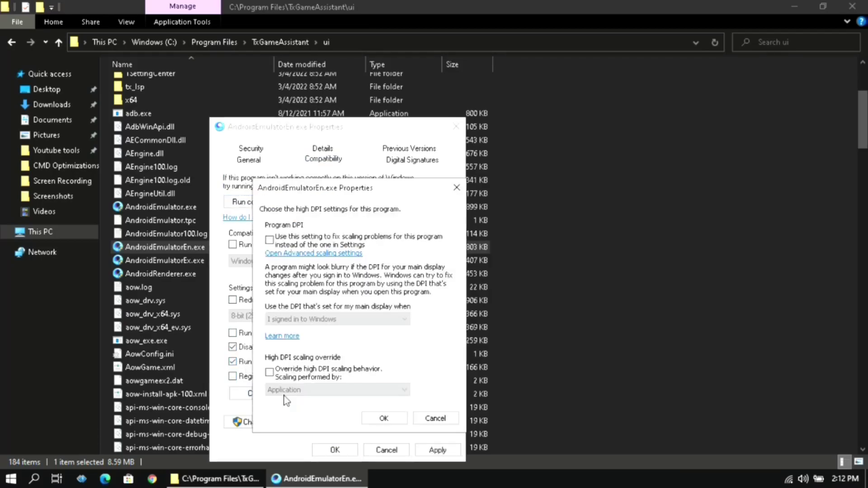
{"action": "left_click", "coordinate": [270, 372]}
{"action": "left_click", "coordinate": [384, 418]}
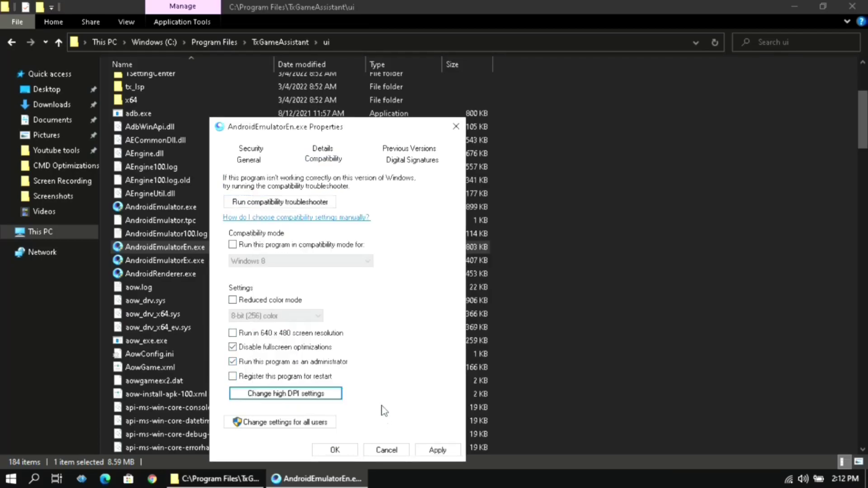
{"action": "left_click", "coordinate": [420, 450]}
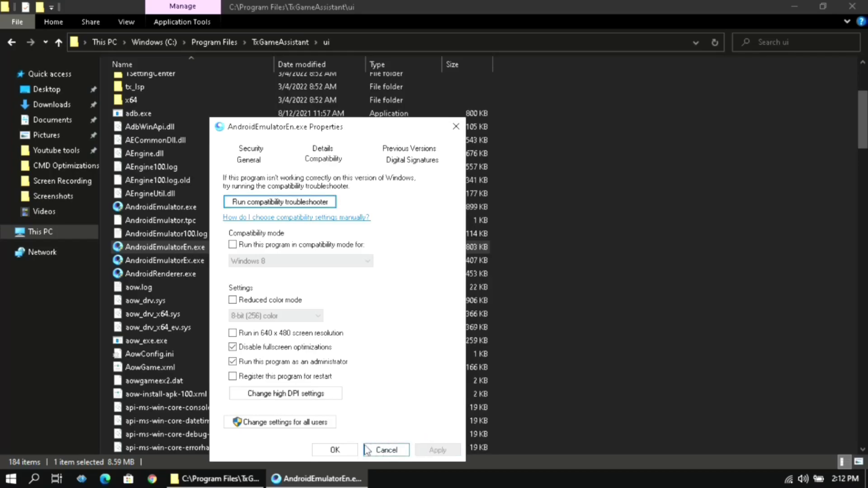
{"action": "left_click", "coordinate": [340, 449]}
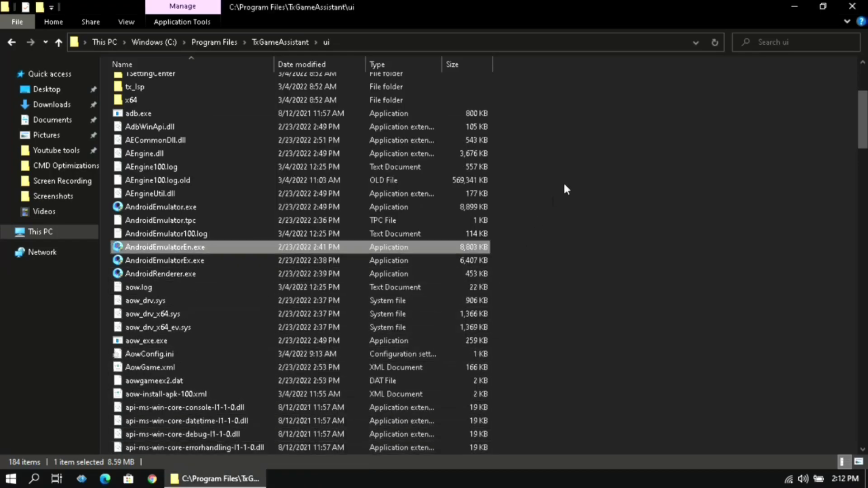
- Close File Explorer and refresh the desktop
{"action": "left_click", "coordinate": [862, 9]}
{"action": "right_click", "coordinate": [437, 167]}
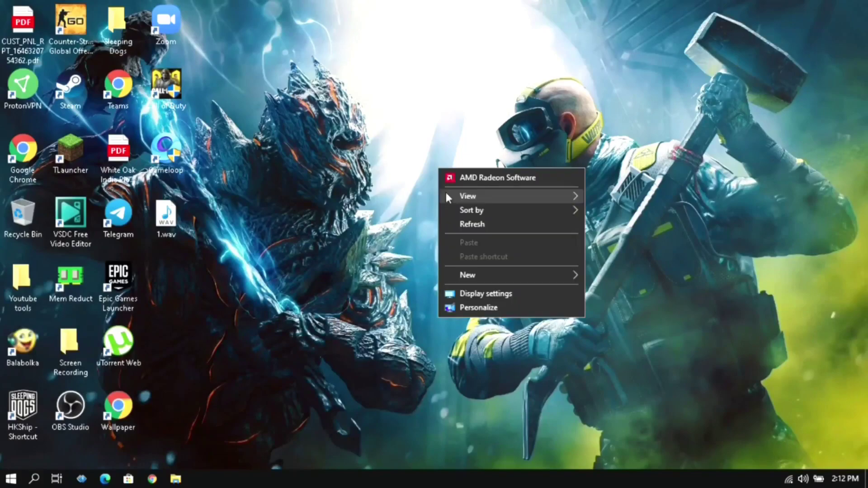
{"action": "left_click", "coordinate": [460, 221]}
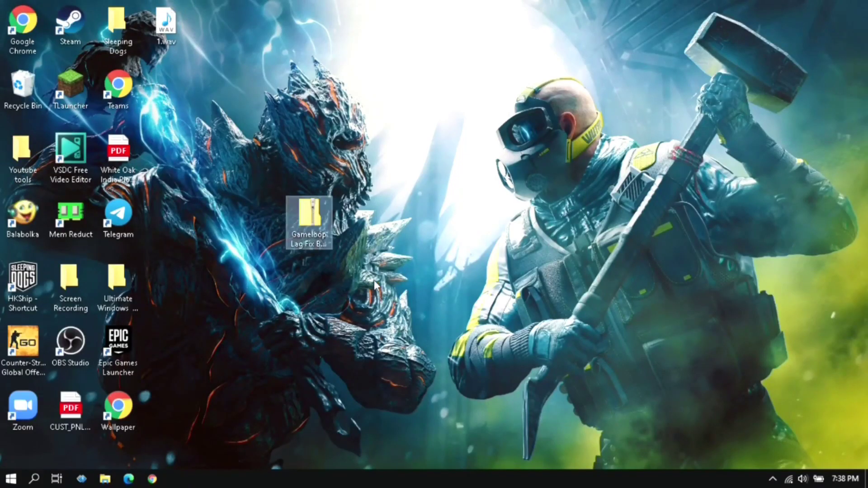
- Extract the Gameloop Lag Fix By KrakenZ zip with 7-Zip Extract Here and open the extracted folder
{"action": "left_click", "coordinate": [304, 217]}
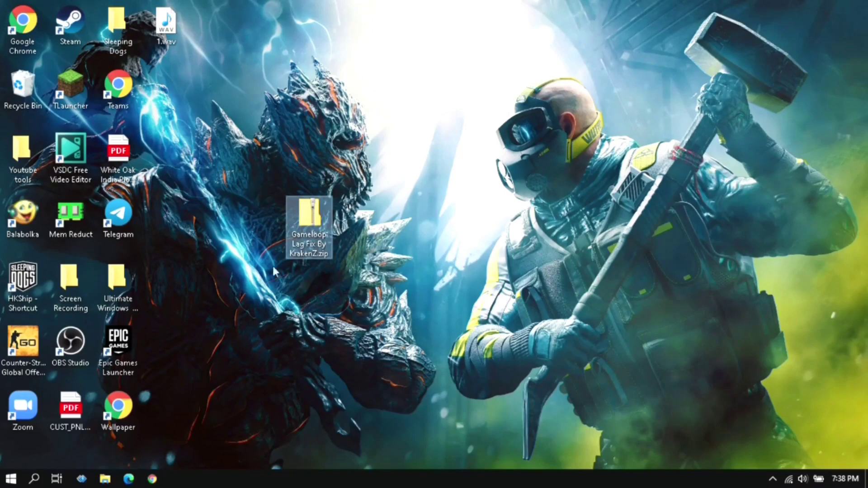
{"action": "right_click", "coordinate": [310, 234]}
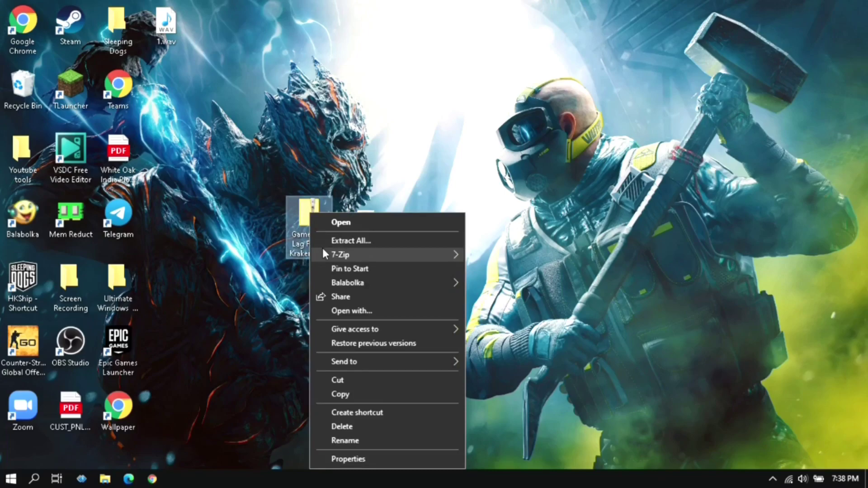
{"action": "mouse_move", "coordinate": [381, 254]}
{"action": "left_click", "coordinate": [488, 297]}
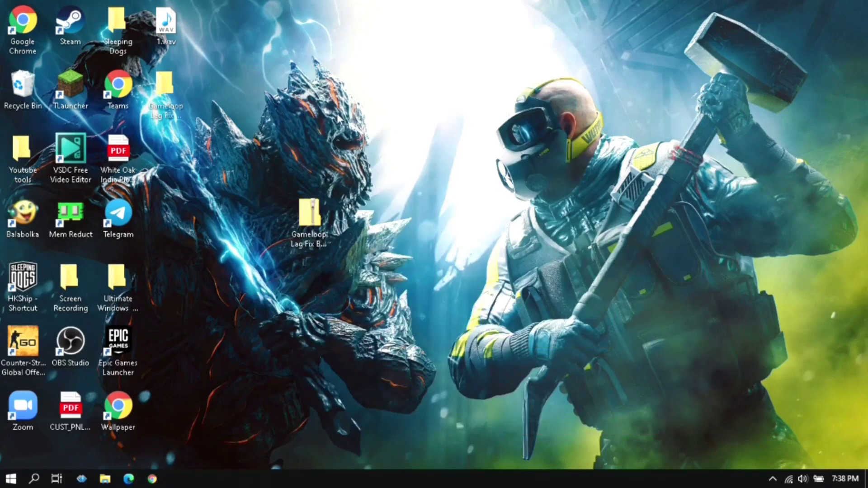
{"action": "left_click_drag", "start_coordinate": [170, 89], "coordinate": [383, 224]}
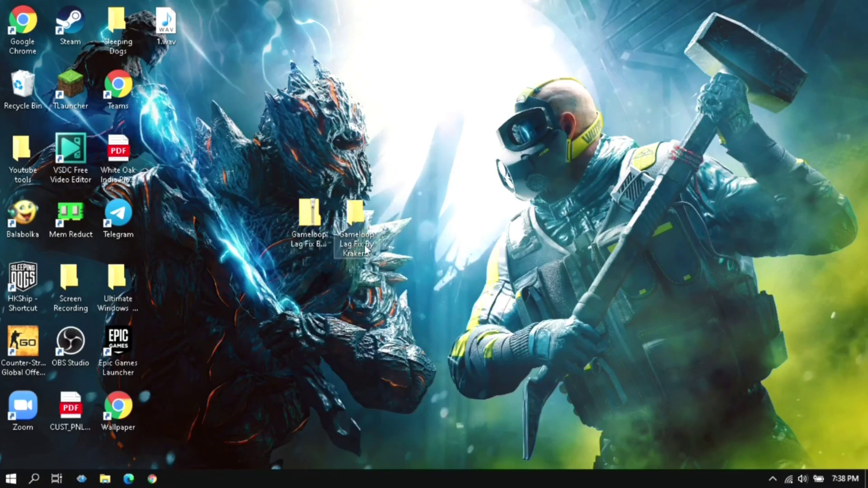
{"action": "double_click", "coordinate": [351, 222]}
- Maximize the folder window and open the Clear Junk Files folder
{"action": "left_click", "coordinate": [758, 59]}
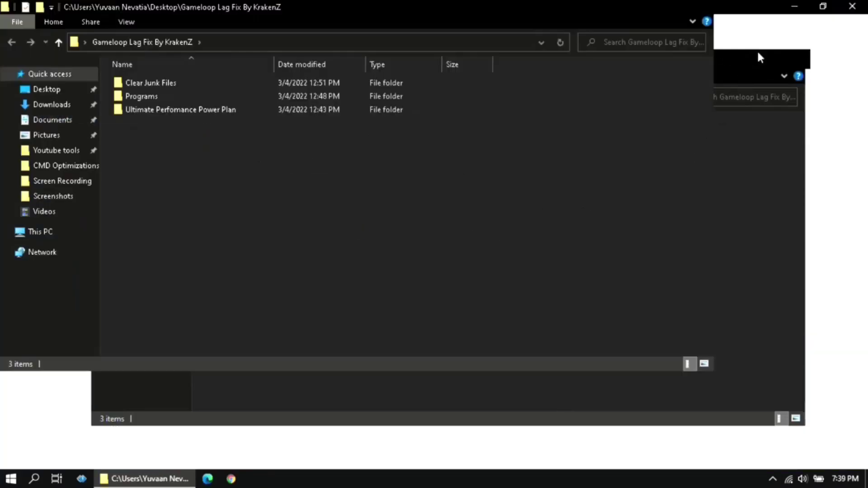
{"action": "left_click_drag", "start_coordinate": [273, 161], "coordinate": [226, 45]}
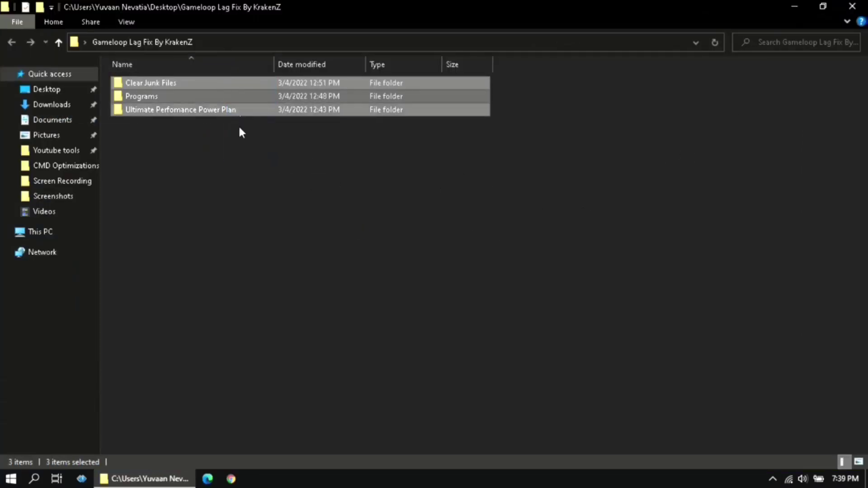
{"action": "left_click", "coordinate": [145, 84]}
{"action": "double_click", "coordinate": [145, 83]}
- Run 'Delete Temp junk files .bat' as administrator, then return to the Gameloop Lag Fix By KrakenZ folder
{"action": "left_click", "coordinate": [143, 81]}
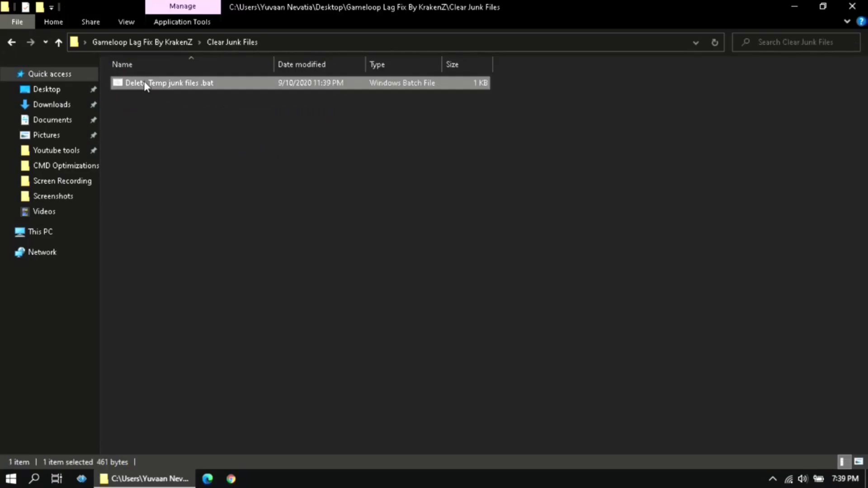
{"action": "right_click", "coordinate": [143, 80]}
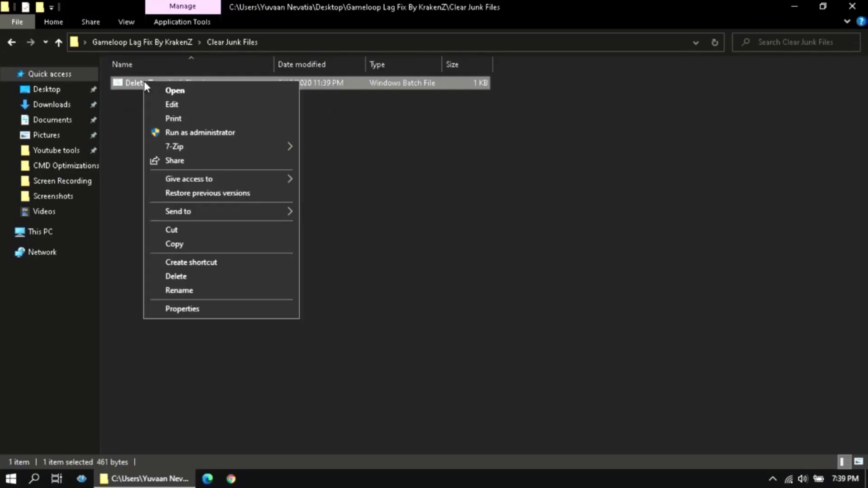
{"action": "left_click", "coordinate": [175, 133]}
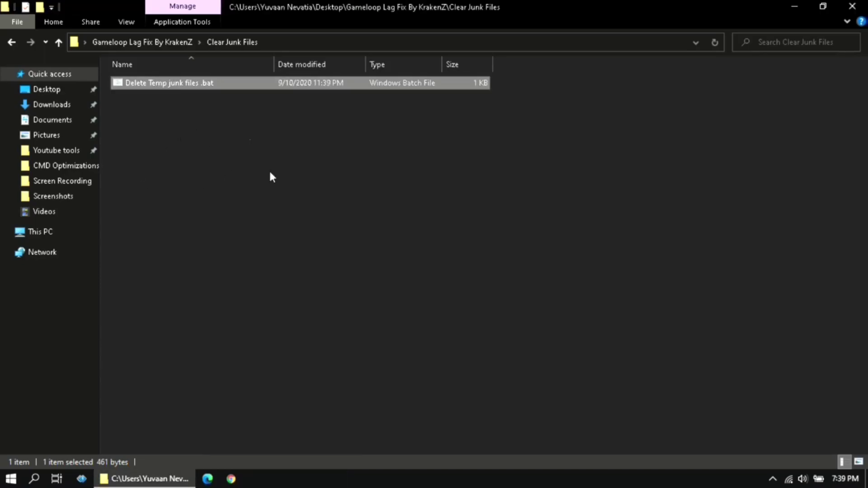
{"action": "left_click", "coordinate": [179, 136]}
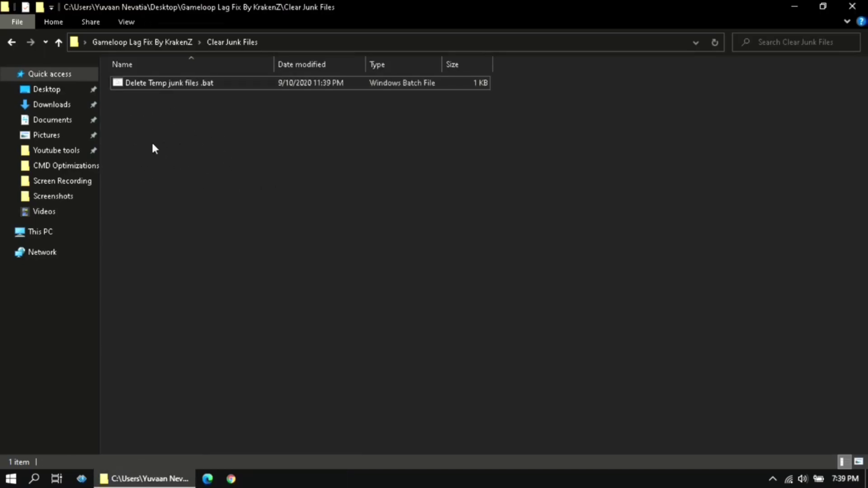
{"action": "left_click", "coordinate": [135, 45]}
- Open Programs > Memreduct and launch memreduct-3.3.5-setup.exe
{"action": "left_click", "coordinate": [205, 154]}
{"action": "left_click", "coordinate": [149, 94]}
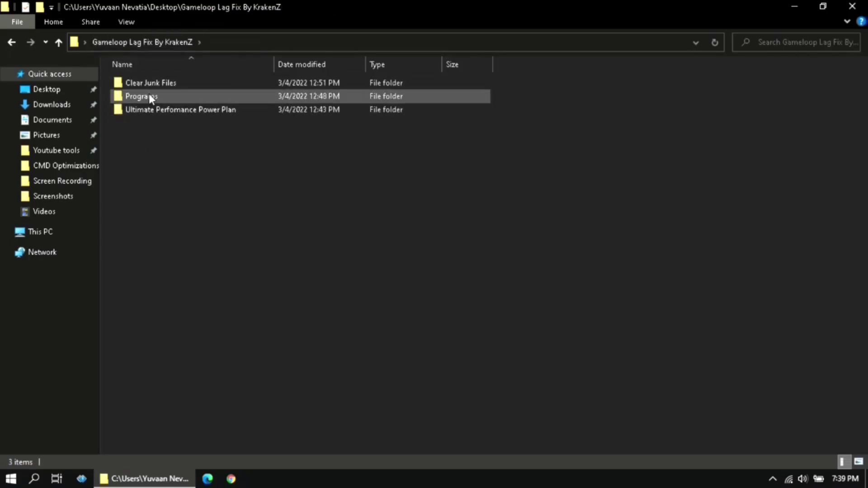
{"action": "double_click", "coordinate": [149, 96]}
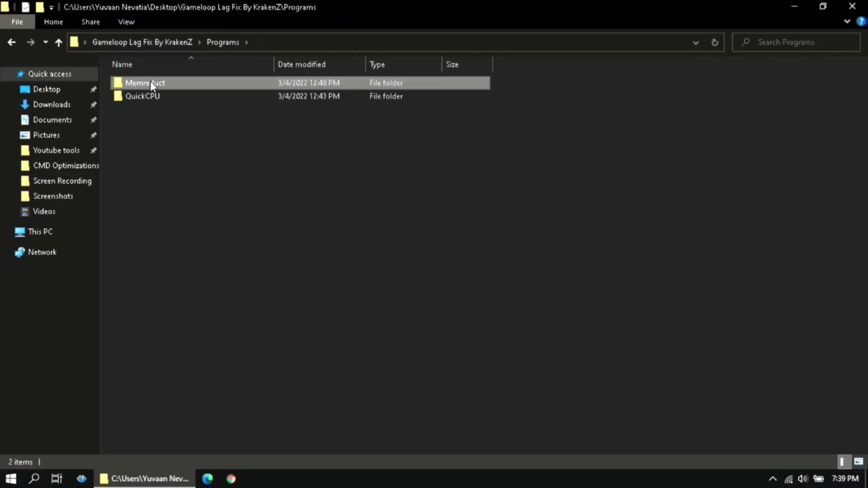
{"action": "double_click", "coordinate": [150, 82]}
{"action": "left_click", "coordinate": [150, 82]}
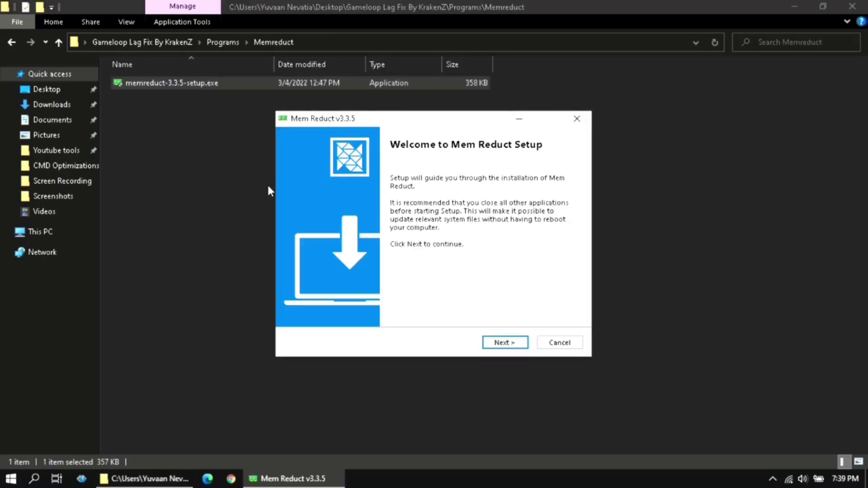
- Install Mem Reduct 3.3.5 with default folder and components, and launch it
{"action": "left_click", "coordinate": [522, 341]}
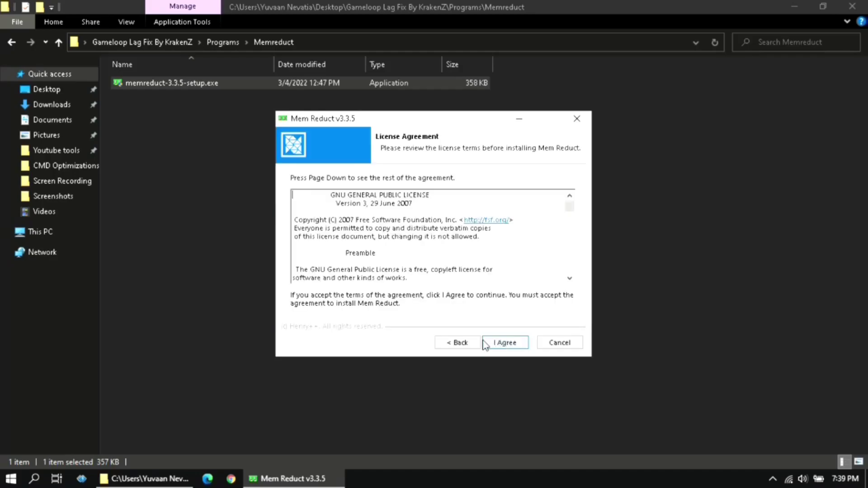
{"action": "left_click", "coordinate": [506, 343]}
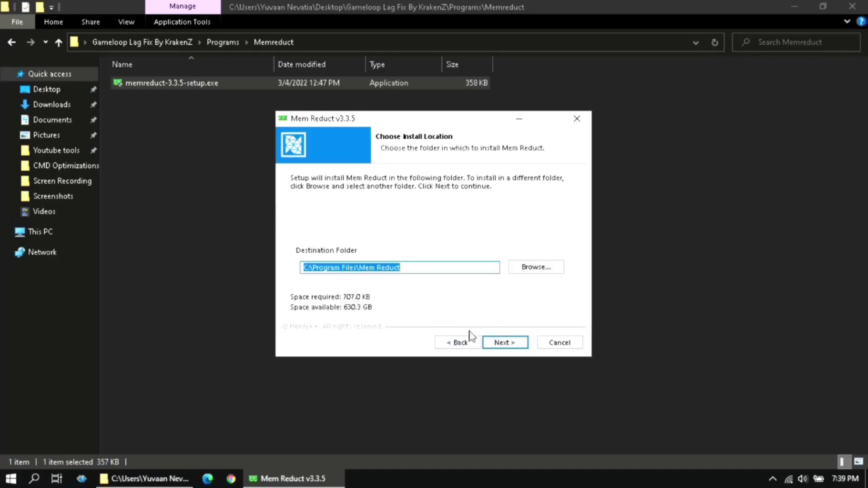
{"action": "left_click", "coordinate": [520, 342]}
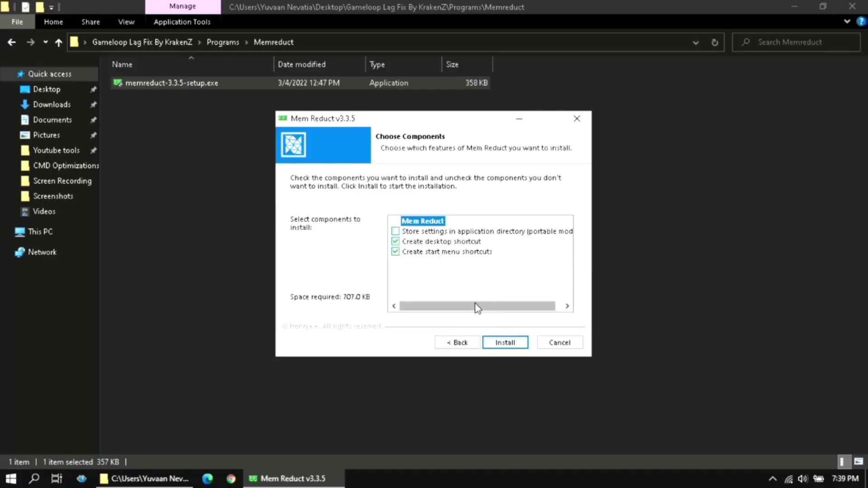
{"action": "left_click", "coordinate": [508, 343]}
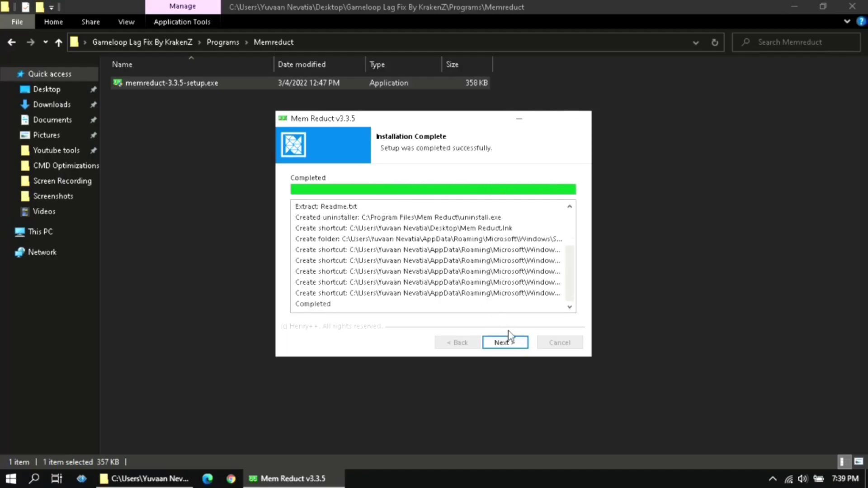
{"action": "left_click", "coordinate": [511, 343]}
{"action": "left_click", "coordinate": [505, 342]}
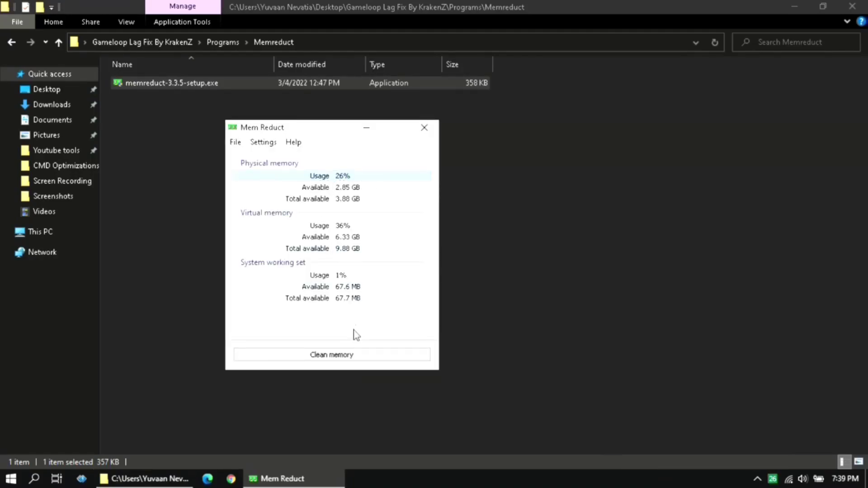
- Clean memory four times, bringing physical memory usage down to 25%
{"action": "left_click", "coordinate": [345, 356]}
{"action": "left_click", "coordinate": [345, 356]}
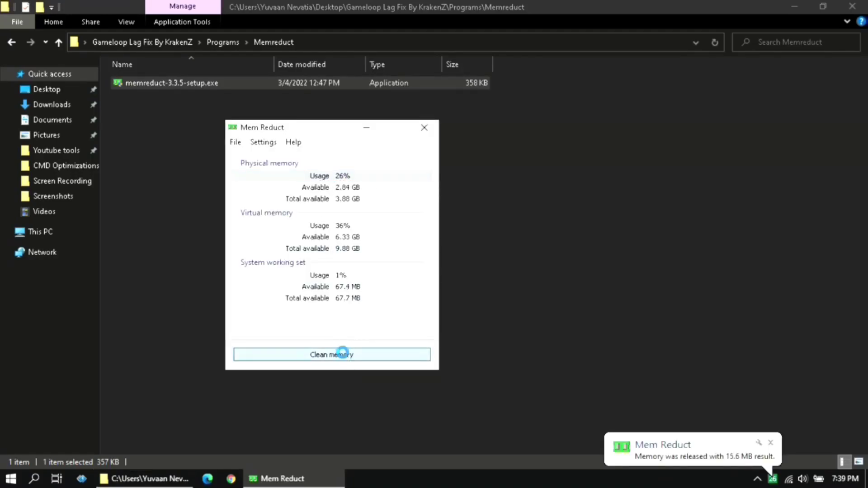
{"action": "left_click", "coordinate": [345, 356]}
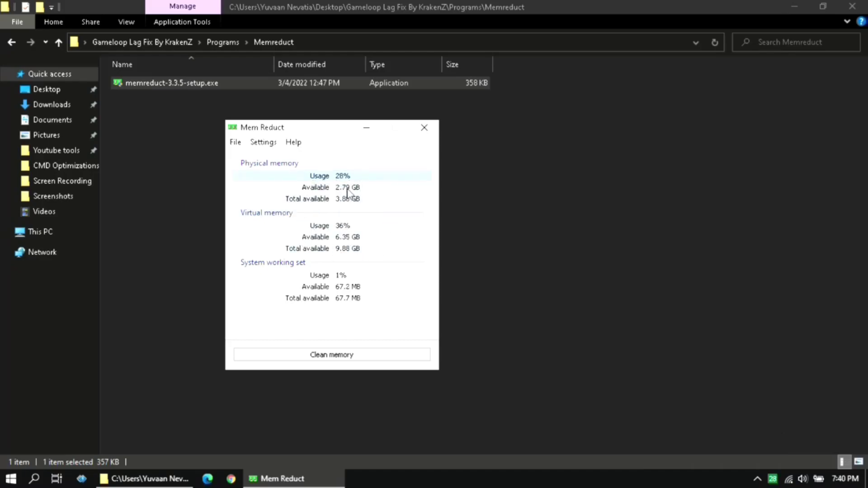
{"action": "left_click", "coordinate": [352, 351]}
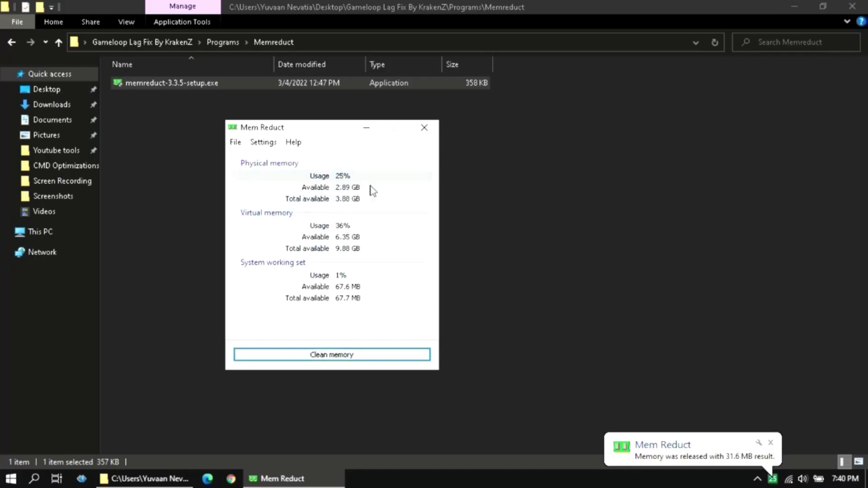
- Close Mem Reduct, open the QuickCPU folder and launch Quick CPU
{"action": "left_click", "coordinate": [424, 127]}
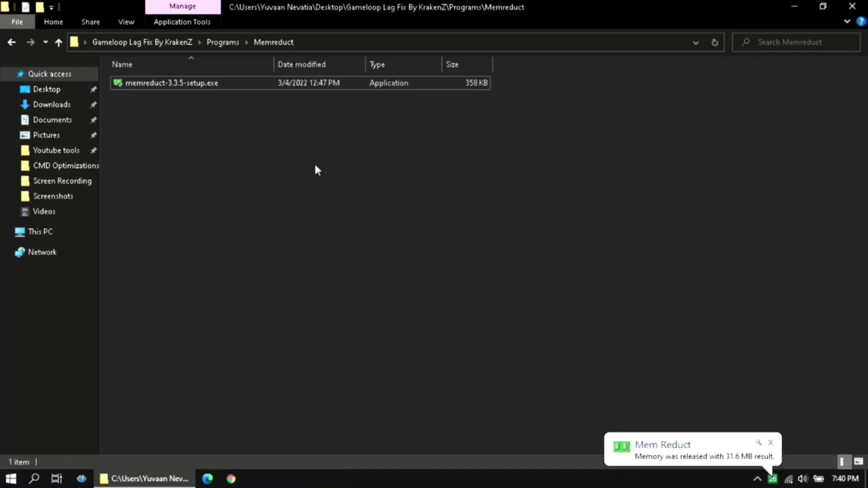
{"action": "left_click", "coordinate": [354, 138]}
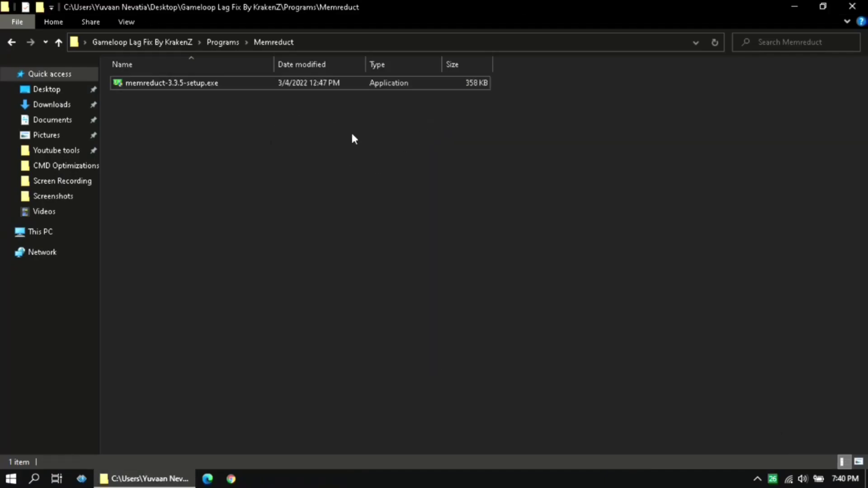
{"action": "left_click", "coordinate": [219, 41]}
{"action": "left_click", "coordinate": [249, 152]}
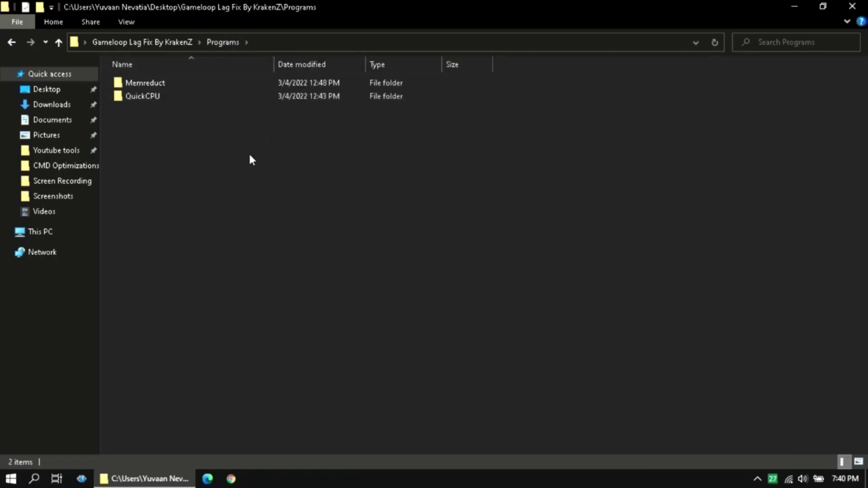
{"action": "double_click", "coordinate": [248, 95]}
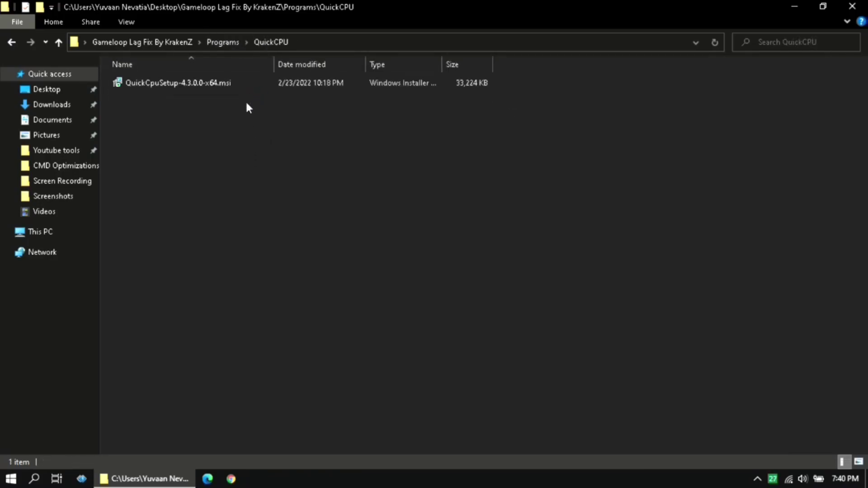
{"action": "left_click", "coordinate": [221, 84]}
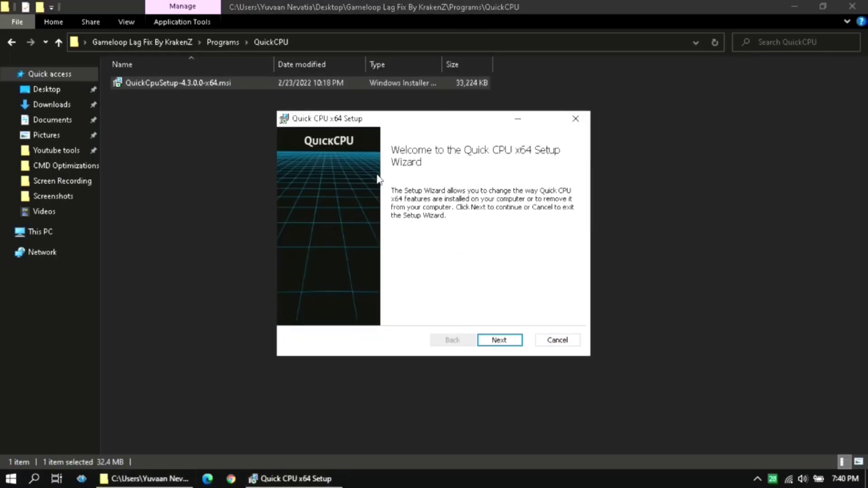
{"action": "left_click", "coordinate": [498, 338]}
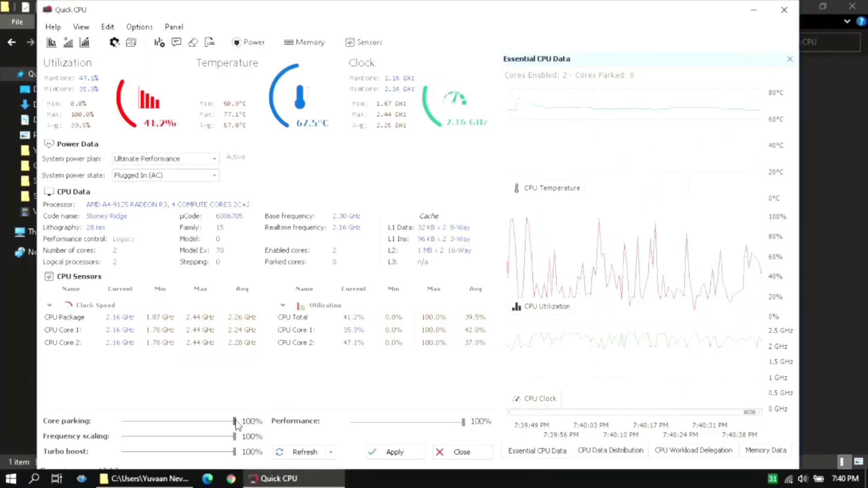
- Set core parking, turbo boost and performance to 100%, apply, and close Quick CPU
{"action": "left_click_drag", "start_coordinate": [189, 425], "coordinate": [235, 452]}
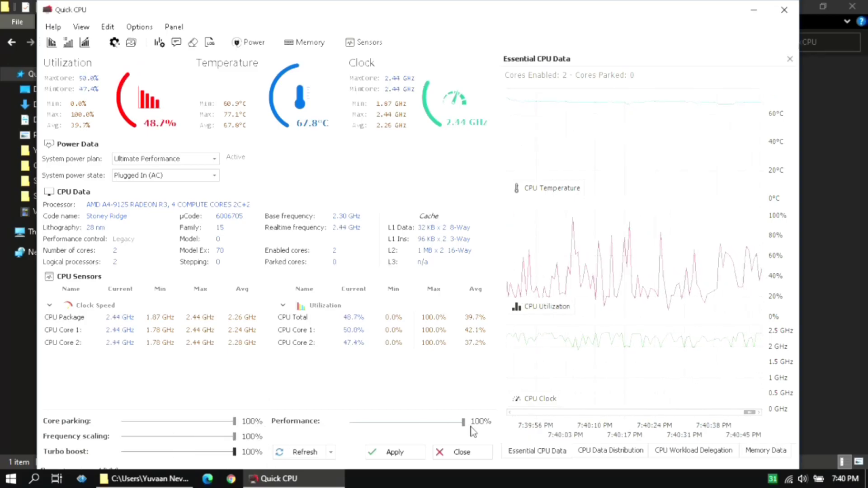
{"action": "left_click_drag", "start_coordinate": [463, 422], "coordinate": [418, 423]}
{"action": "left_click", "coordinate": [447, 432]}
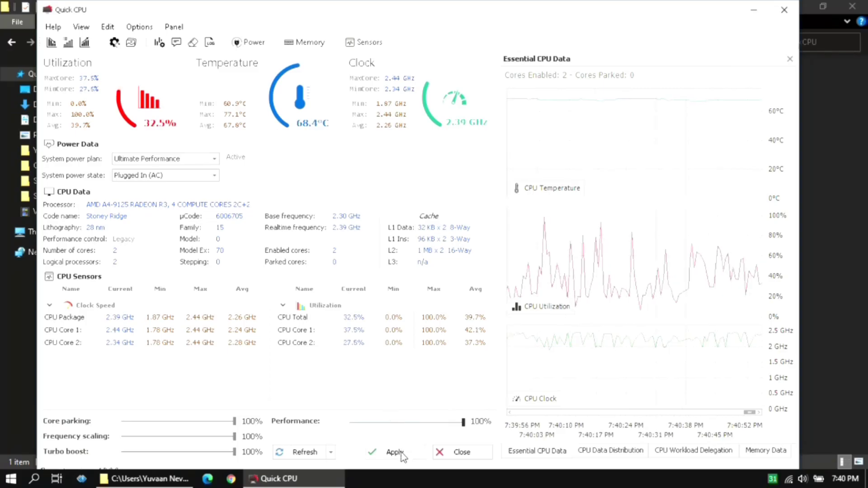
{"action": "left_click", "coordinate": [401, 452]}
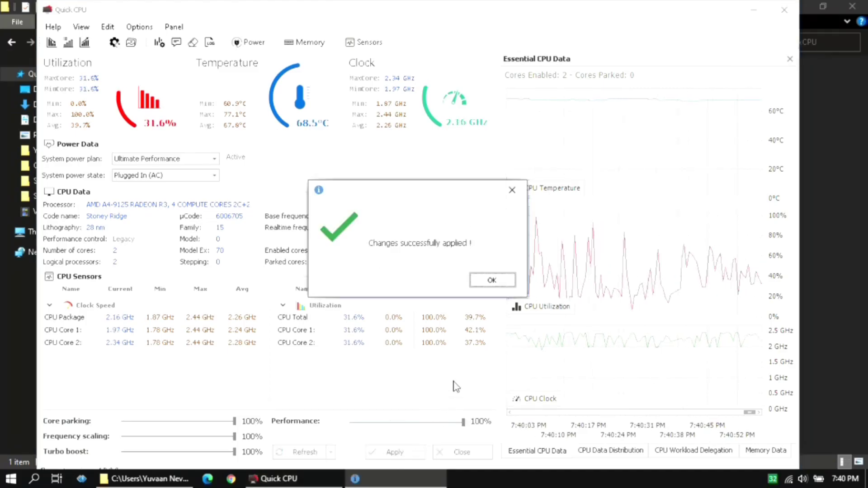
{"action": "left_click", "coordinate": [493, 281]}
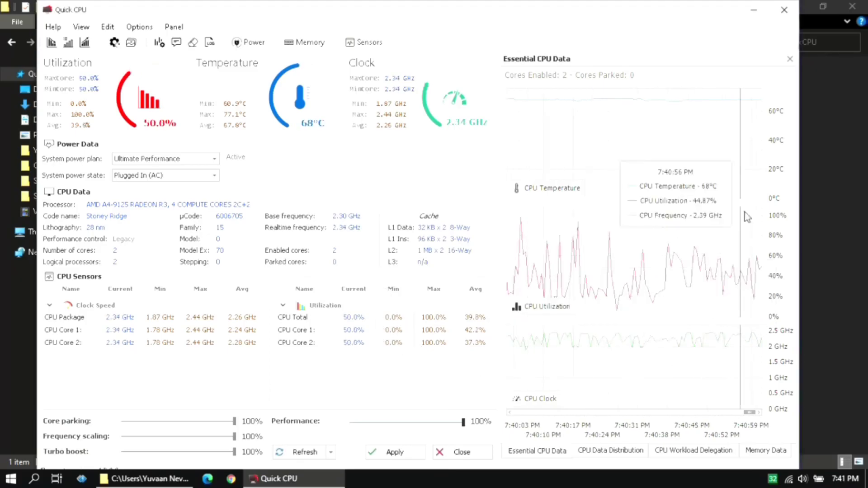
{"action": "left_click", "coordinate": [784, 10]}
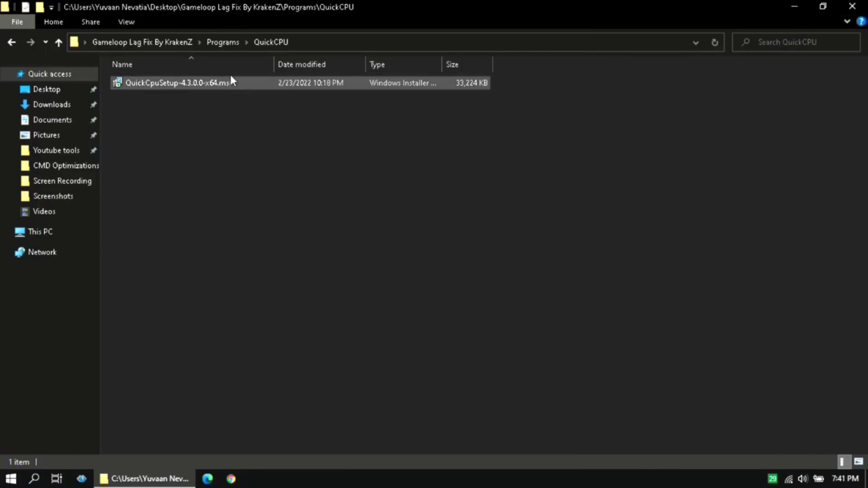
- Go up to Gameloop Lag Fix By KrakenZ and open the Ultimate Perfomance Power Plan folder
{"action": "left_click", "coordinate": [217, 49]}
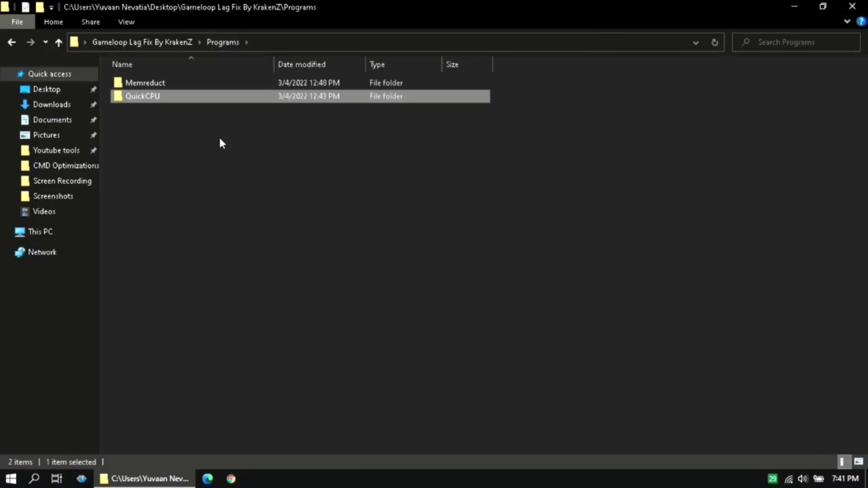
{"action": "left_click", "coordinate": [185, 118]}
{"action": "left_click", "coordinate": [168, 47]}
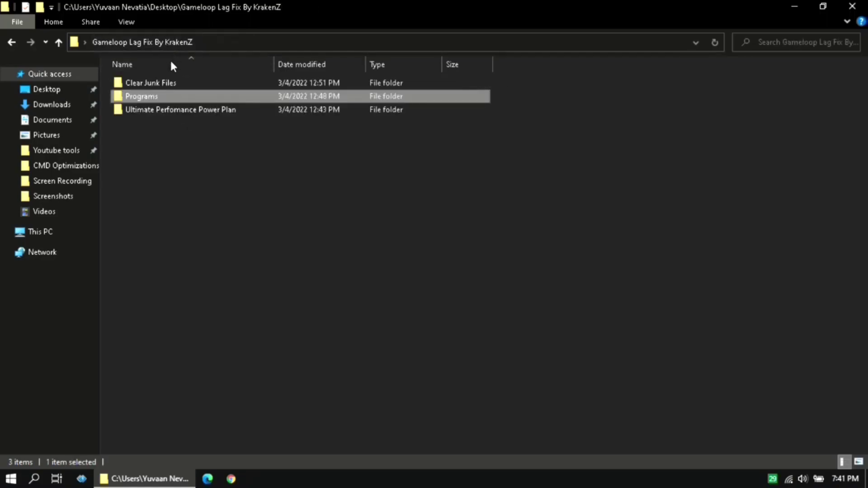
{"action": "left_click", "coordinate": [187, 178]}
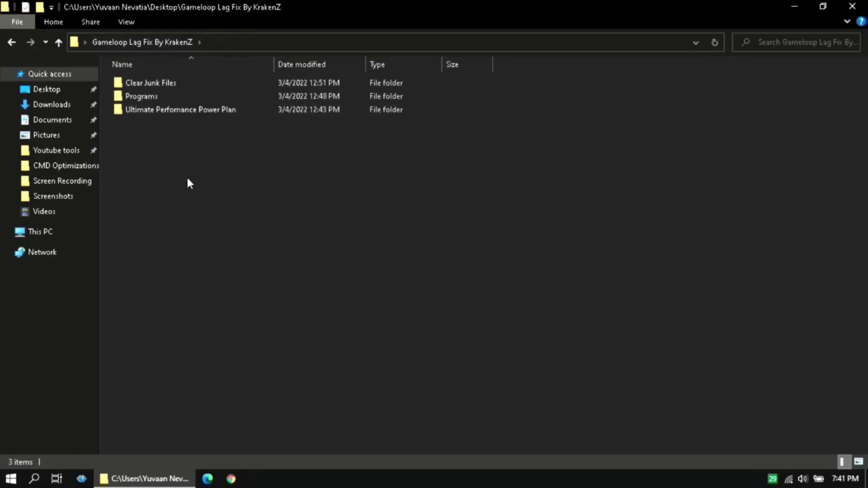
{"action": "double_click", "coordinate": [186, 109]}
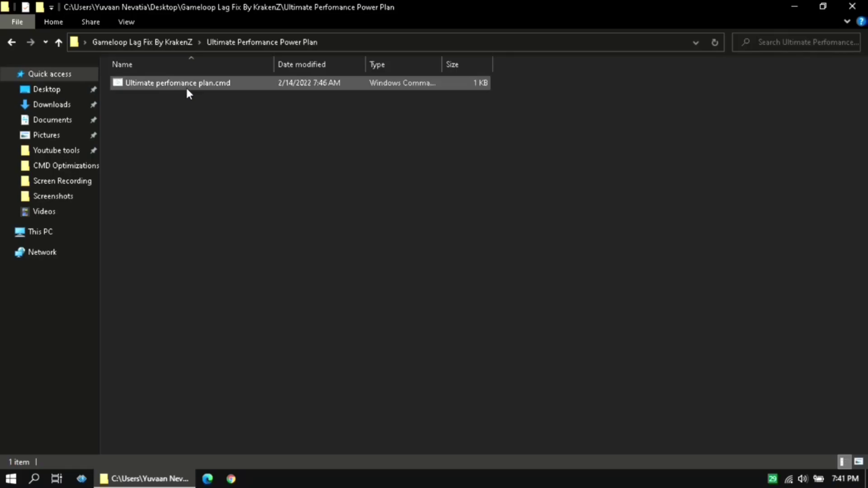
- Run 'Ultimate perfomance plan.cmd' as administrator
{"action": "left_click_drag", "start_coordinate": [201, 120], "coordinate": [199, 80]}
{"action": "right_click", "coordinate": [187, 82]}
{"action": "left_click", "coordinate": [222, 134]}
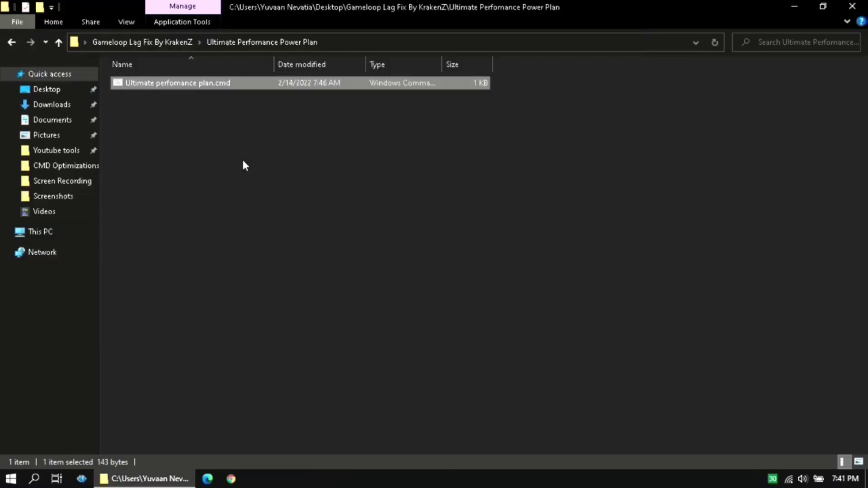
{"action": "left_click", "coordinate": [243, 161]}
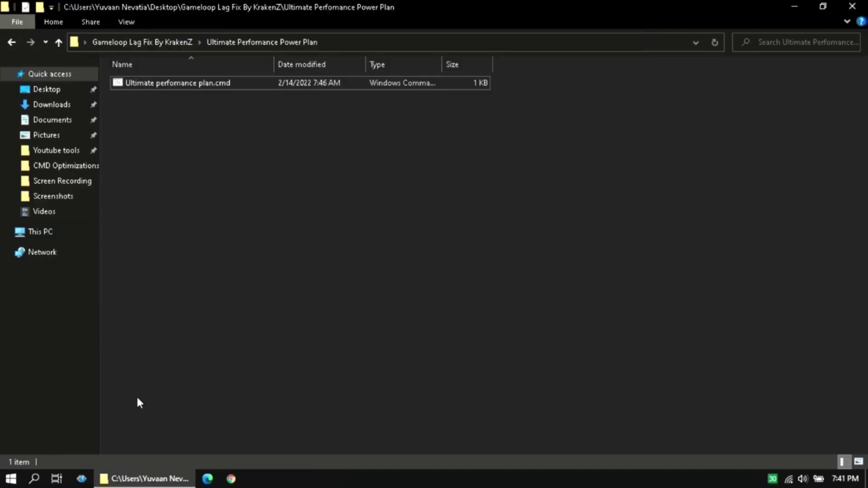
- Search 'edit power' to open the power plan settings in Control Panel
{"action": "left_click", "coordinate": [34, 477]}
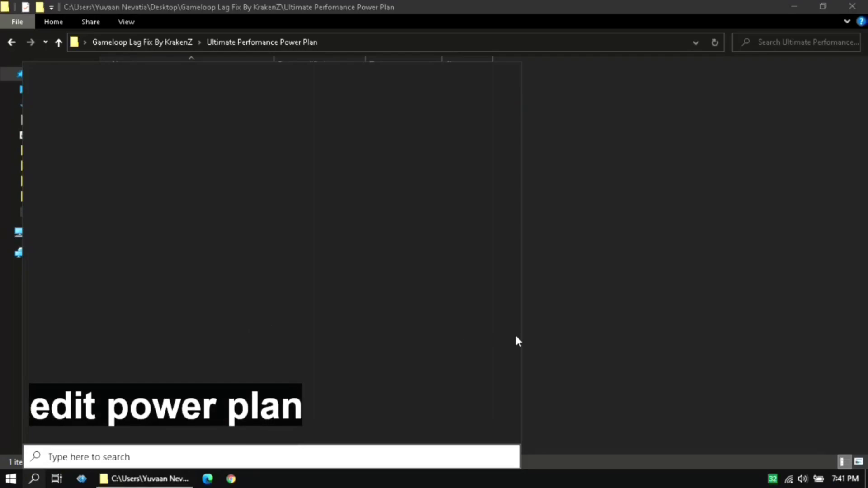
{"action": "type", "text": "edit "}
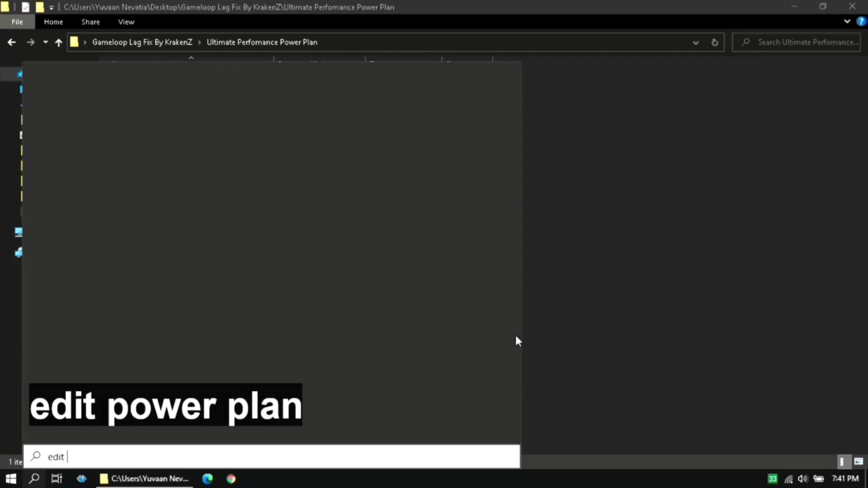
{"action": "type", "text": "power plan"}
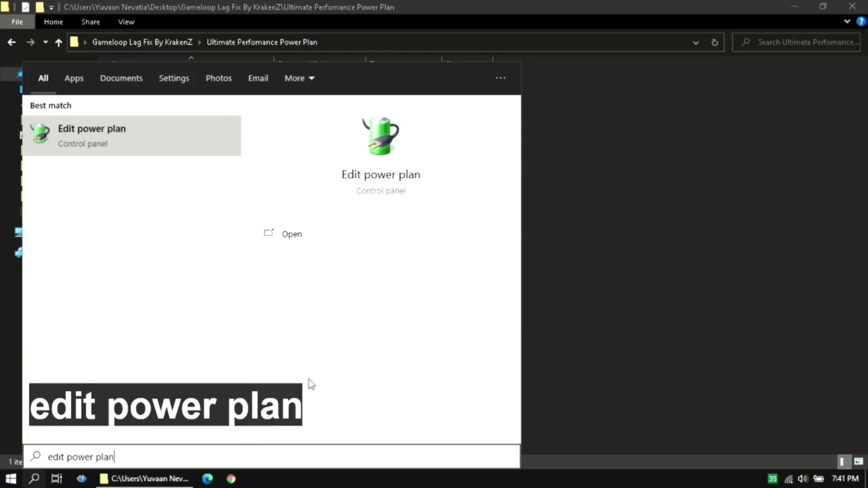
{"action": "left_click", "coordinate": [172, 147]}
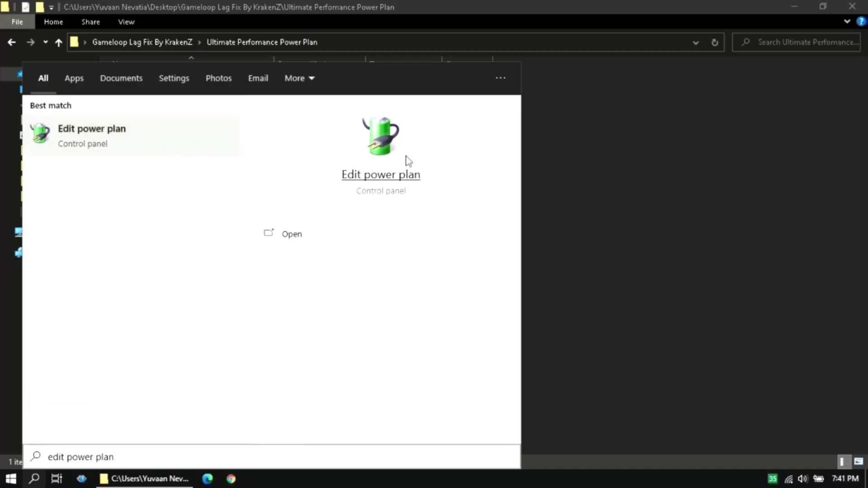
{"action": "left_click", "coordinate": [580, 160]}
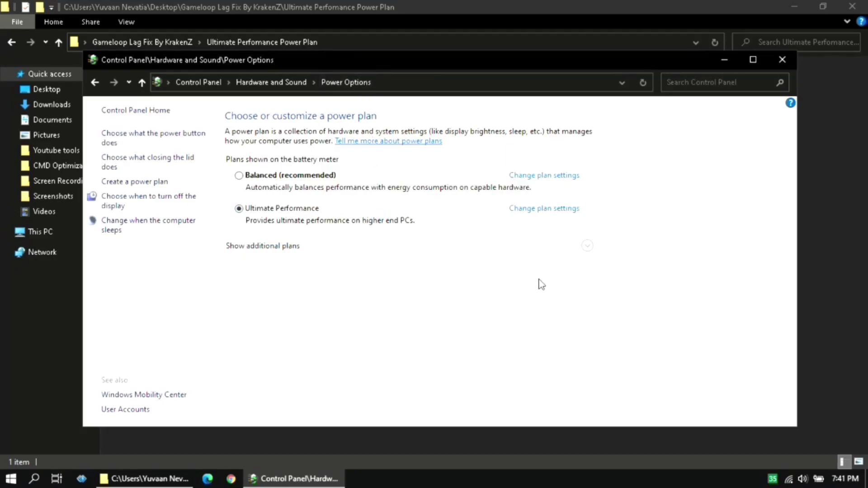
- Show additional plans, select the Ultimate Performance plan, and close Power Options
{"action": "left_click", "coordinate": [588, 248]}
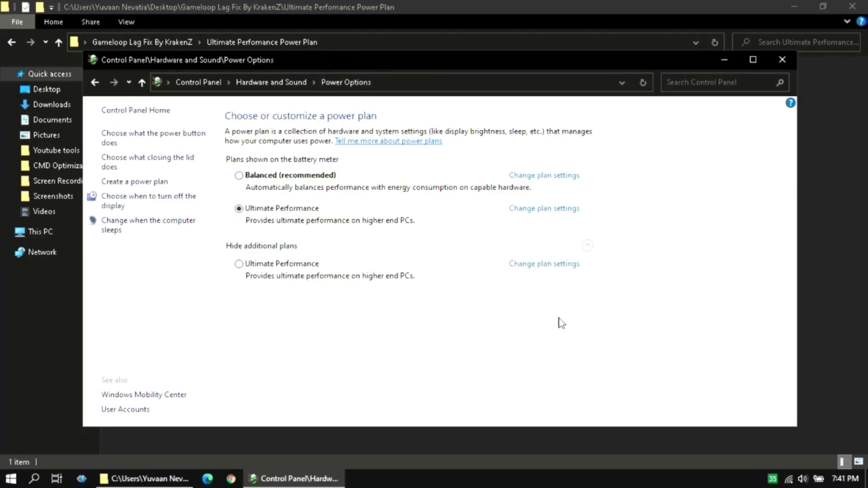
{"action": "left_click", "coordinate": [239, 264]}
{"action": "left_click", "coordinate": [783, 59]}
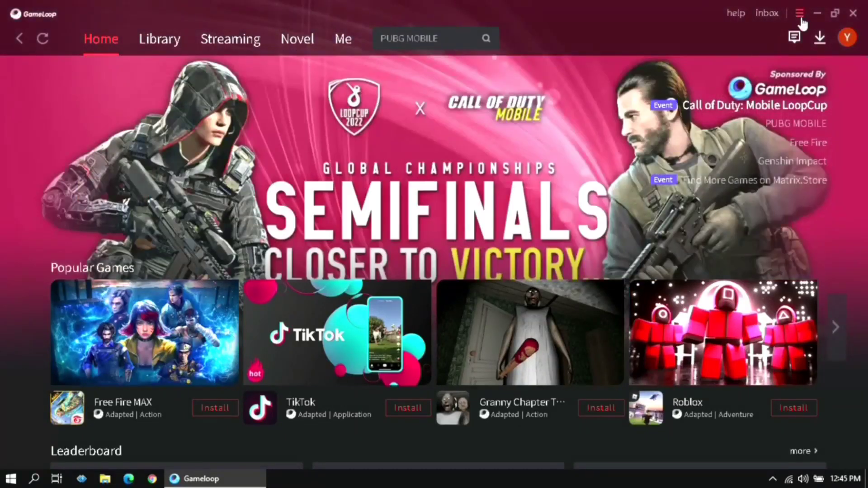
- Check GameLoop for updates, confirming version 4.1.88.90 is the latest
{"action": "left_click", "coordinate": [800, 14]}
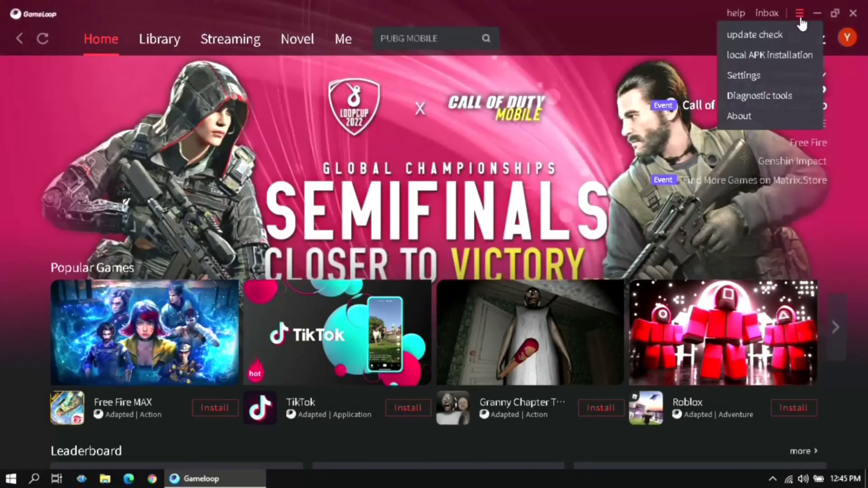
{"action": "left_click", "coordinate": [787, 34]}
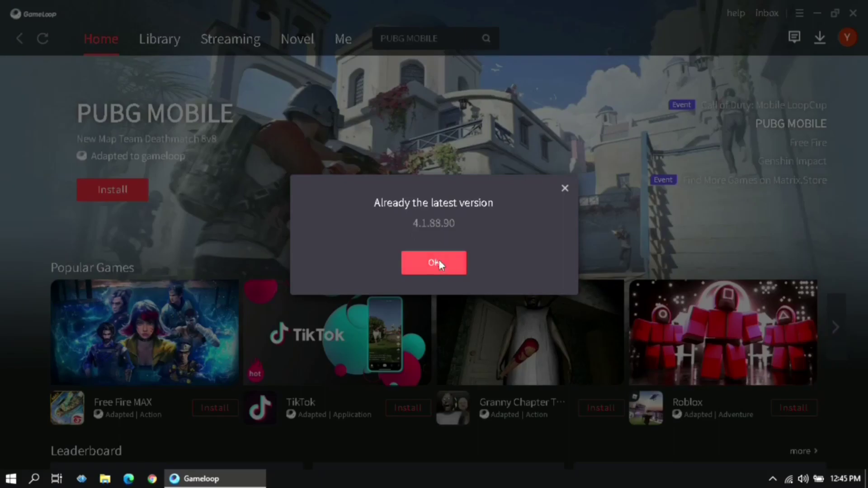
{"action": "left_click", "coordinate": [436, 263]}
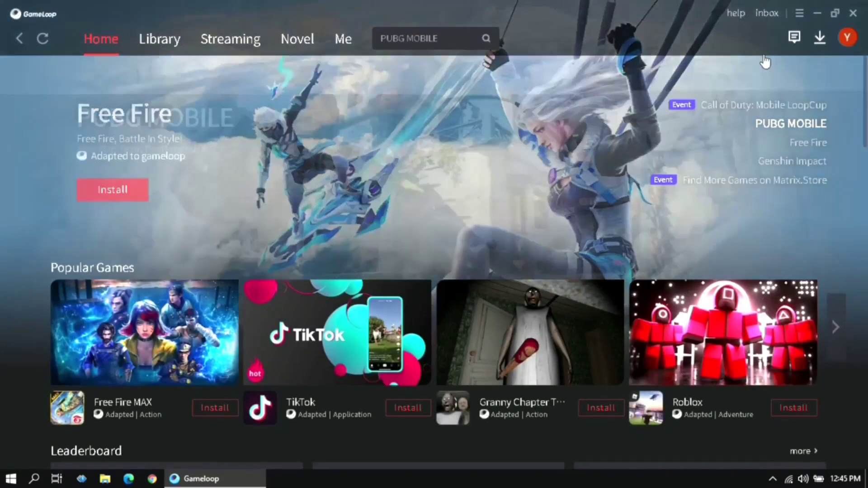
{"action": "left_click", "coordinate": [799, 13]}
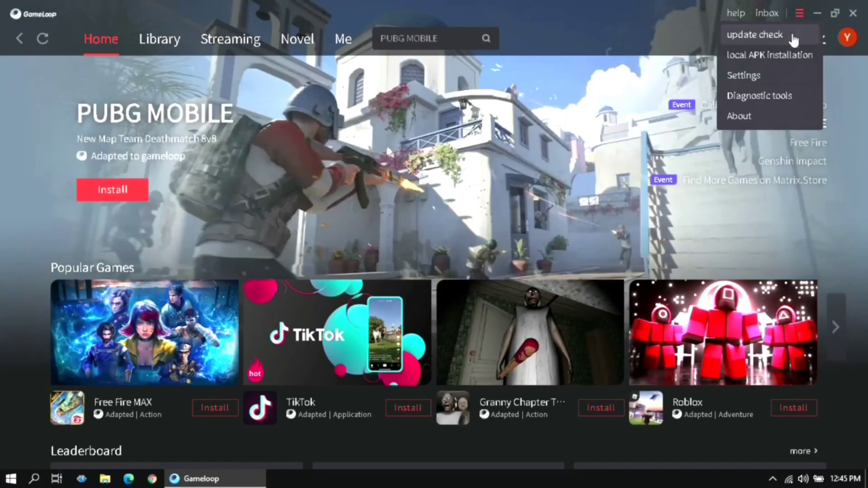
- In GameLoop's Engine settings, disable rendering cache and enable discrete graphics priority and vertical sync
{"action": "left_click", "coordinate": [783, 76]}
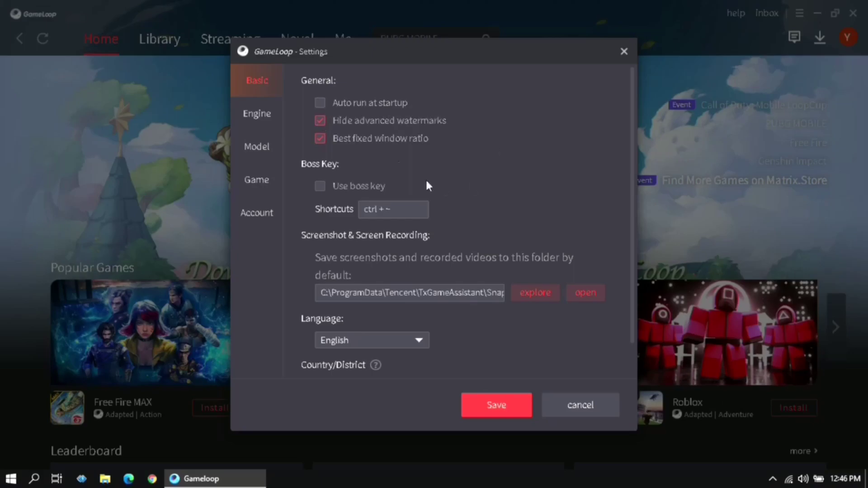
{"action": "left_click", "coordinate": [257, 114]}
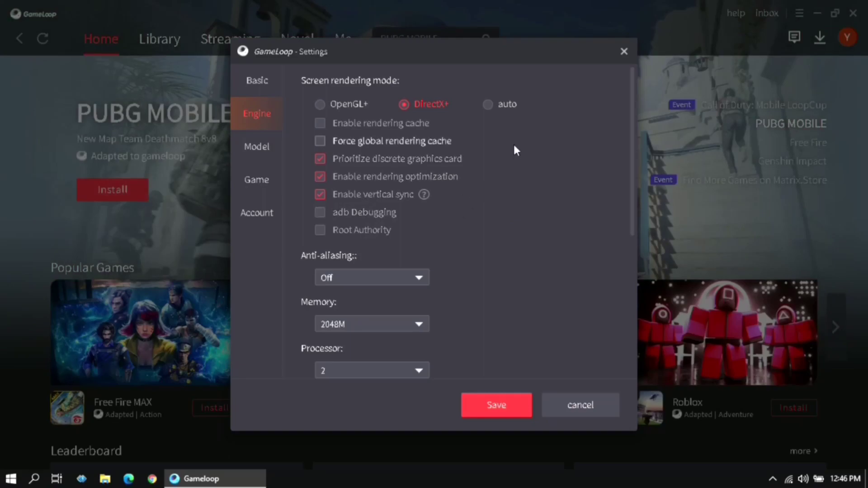
{"action": "left_click", "coordinate": [319, 123]}
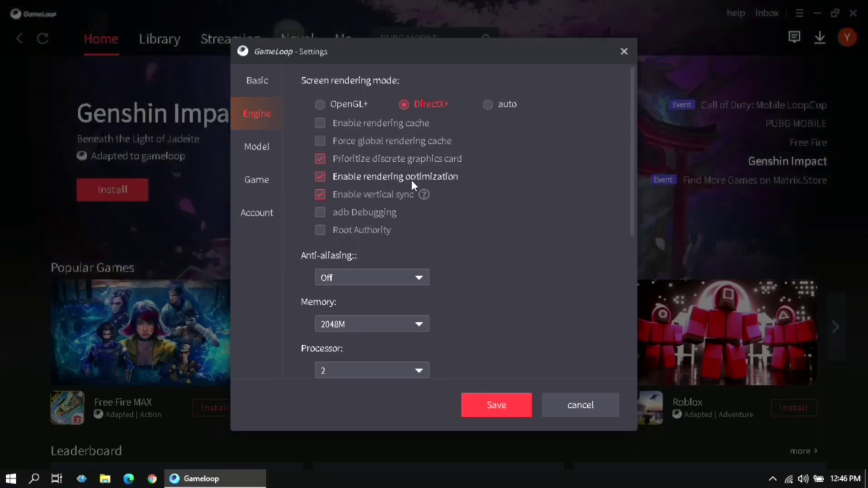
{"action": "left_click", "coordinate": [319, 159]}
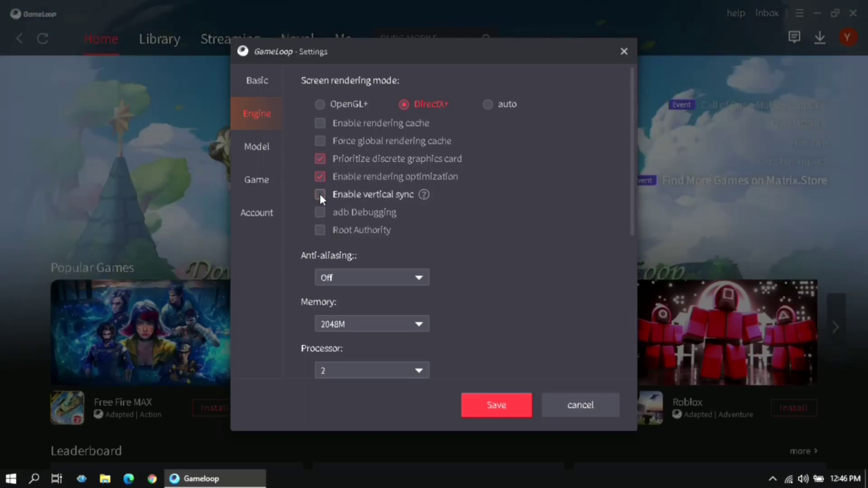
{"action": "left_click", "coordinate": [319, 194]}
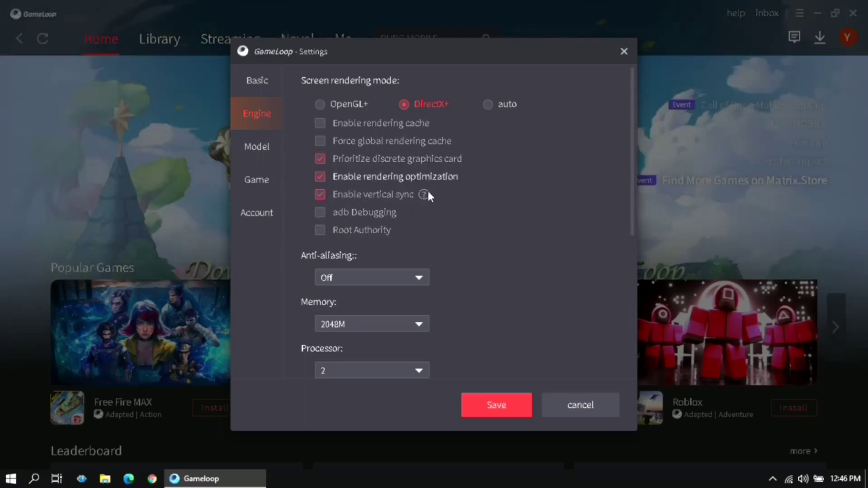
- Keep anti-aliasing Off, enable Root Authority, and keep memory at 2048M
{"action": "left_click", "coordinate": [394, 277]}
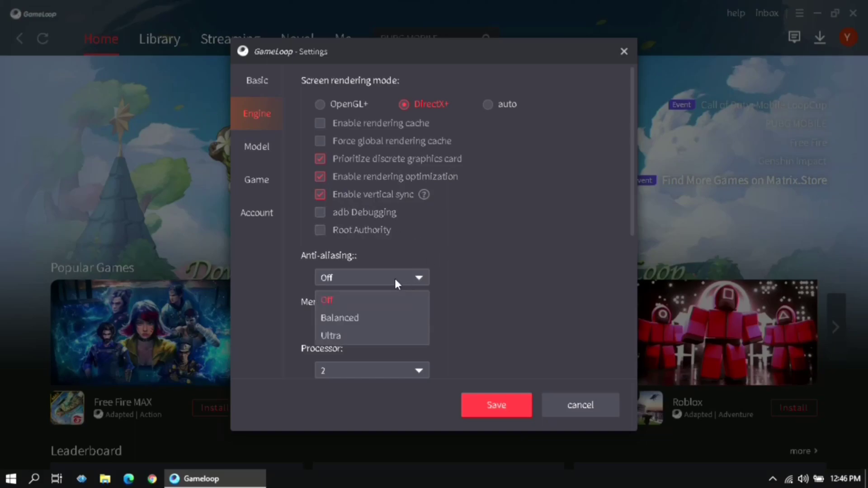
{"action": "left_click", "coordinate": [377, 296]}
{"action": "left_click", "coordinate": [362, 230]}
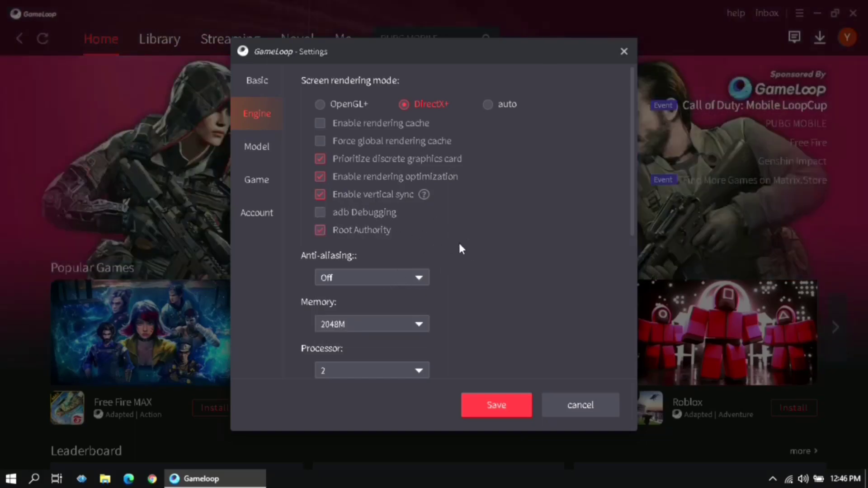
{"action": "scroll", "coordinate": [443, 240], "scroll_direction": "down", "scroll_amount": 3}
{"action": "left_click", "coordinate": [396, 242]}
{"action": "left_click", "coordinate": [388, 196]}
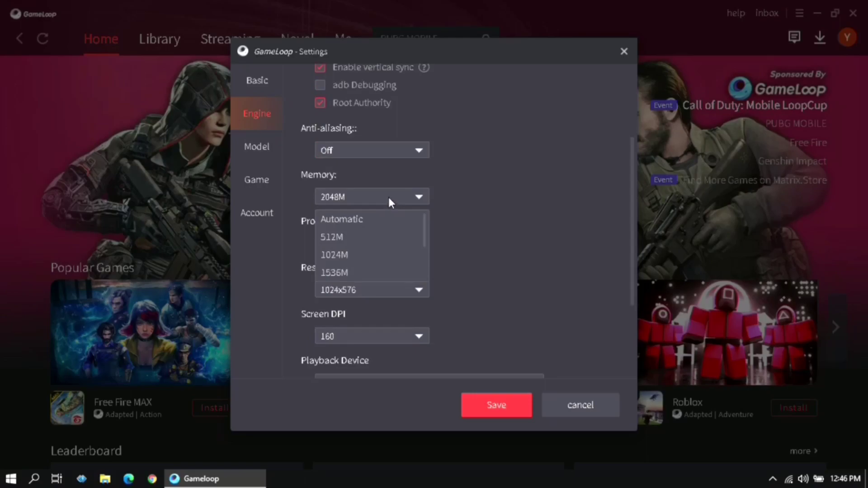
{"action": "scroll", "coordinate": [368, 261], "scroll_direction": "down", "scroll_amount": 1}
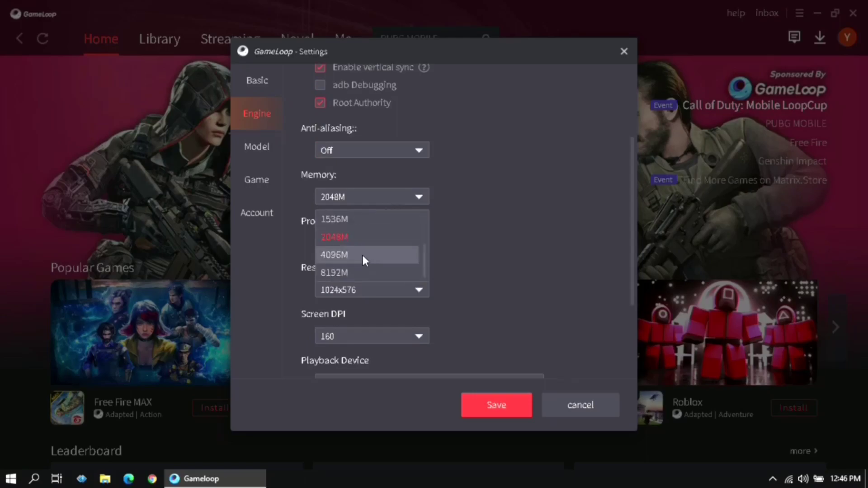
{"action": "left_click", "coordinate": [456, 194]}
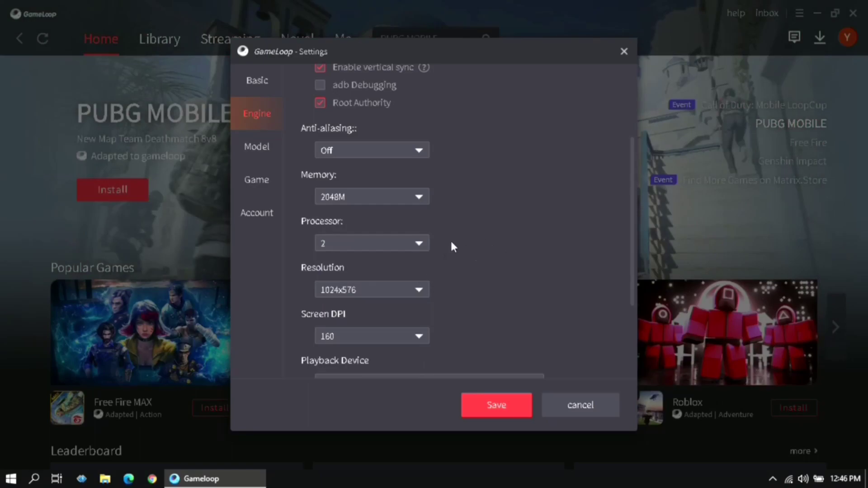
- Keep 2 processors, 1024x576 resolution and 160 screen DPI
{"action": "left_click", "coordinate": [418, 244]}
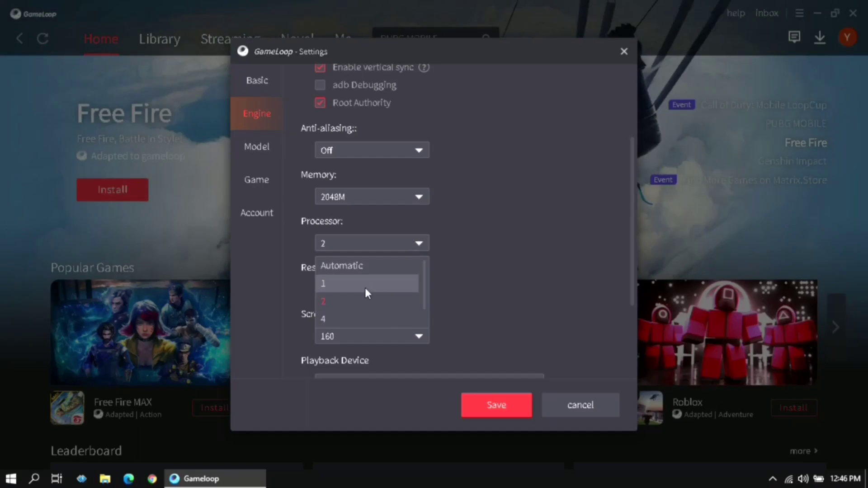
{"action": "left_click", "coordinate": [340, 299]}
{"action": "scroll", "coordinate": [473, 228], "scroll_direction": "down", "scroll_amount": 3}
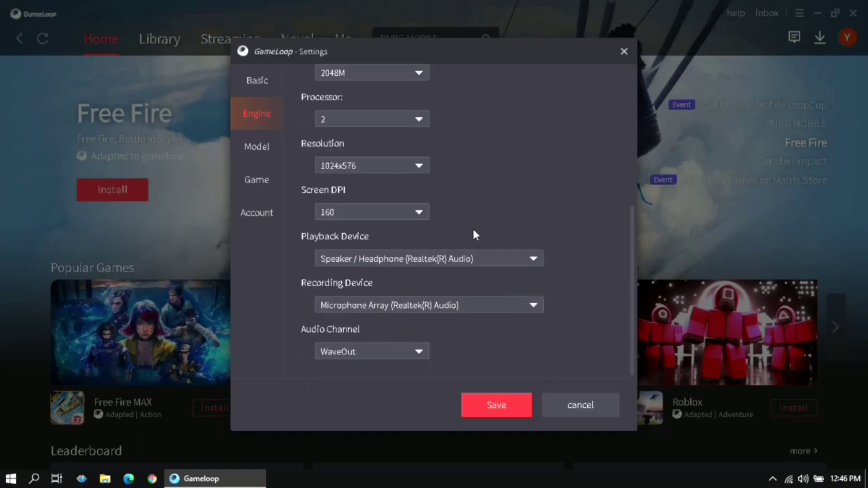
{"action": "left_click", "coordinate": [371, 168]}
{"action": "left_click", "coordinate": [369, 170]}
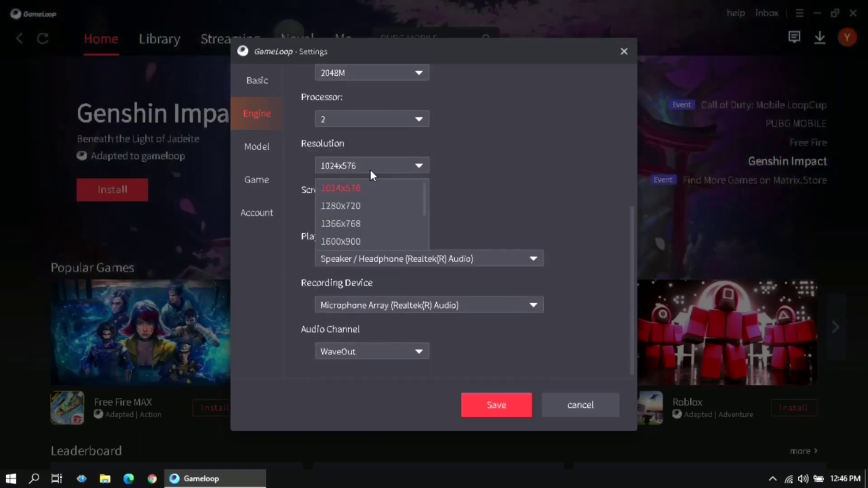
{"action": "left_click", "coordinate": [391, 187]}
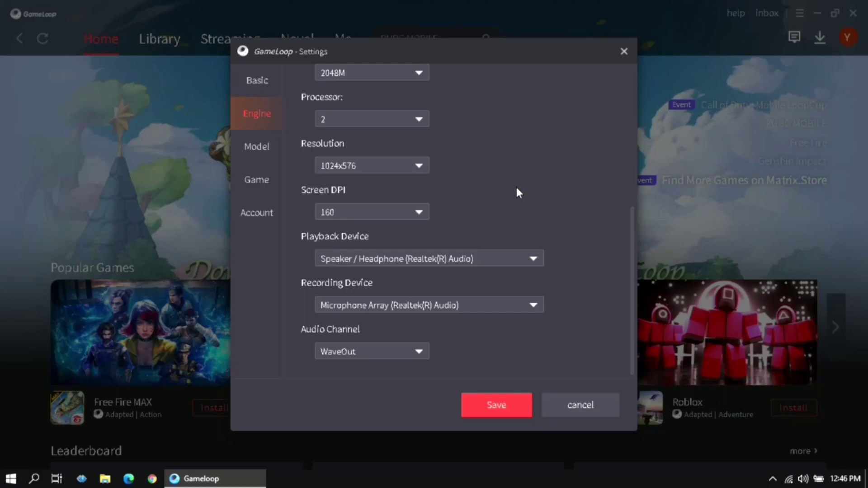
{"action": "left_click", "coordinate": [367, 211]}
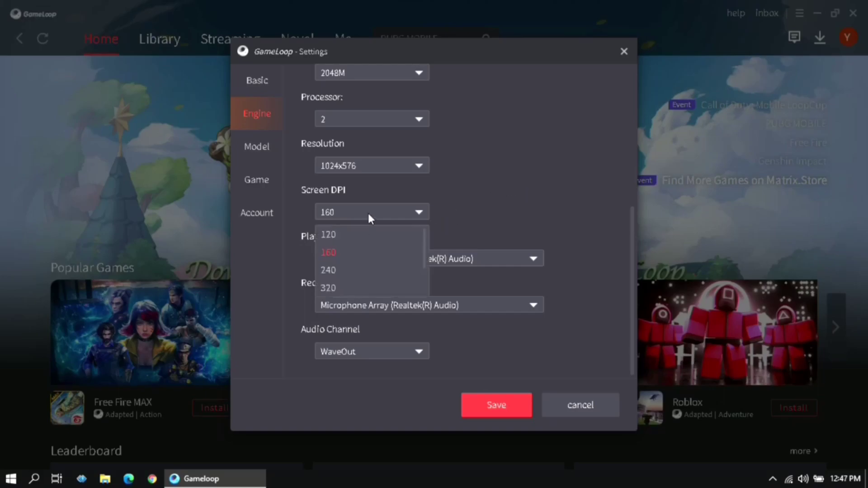
{"action": "left_click", "coordinate": [527, 206]}
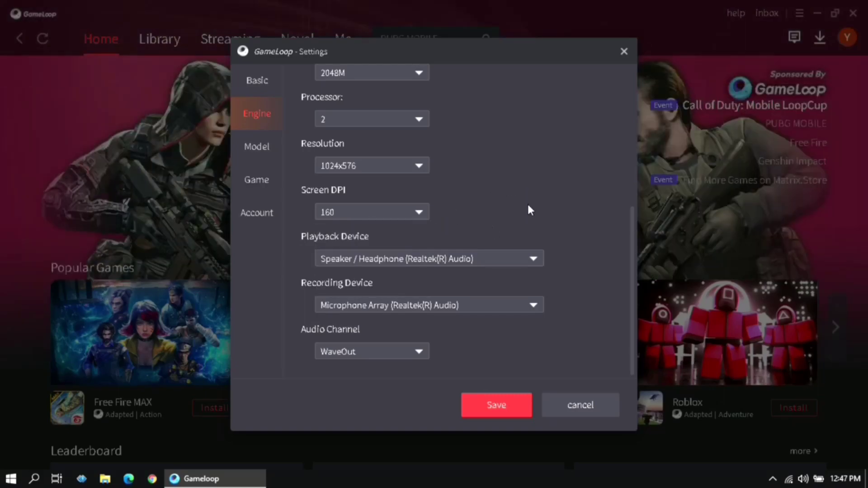
- Set the phone model to Common model, Asus ROG 2, then view Call Of Duty:Mobile game settings
{"action": "left_click", "coordinate": [257, 147]}
{"action": "left_click", "coordinate": [428, 102]}
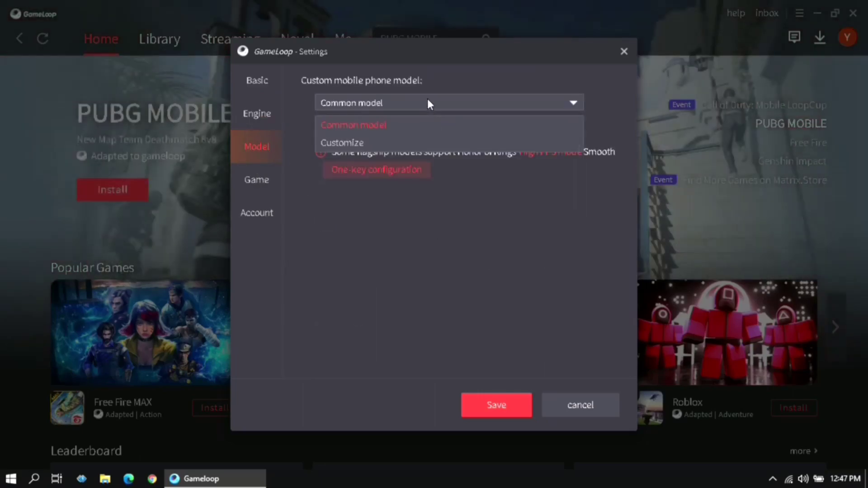
{"action": "left_click", "coordinate": [403, 129]}
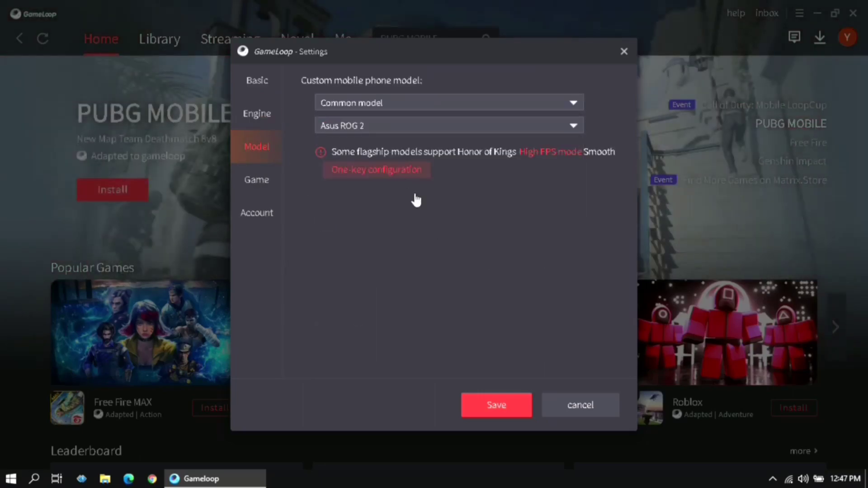
{"action": "left_click", "coordinate": [430, 125]}
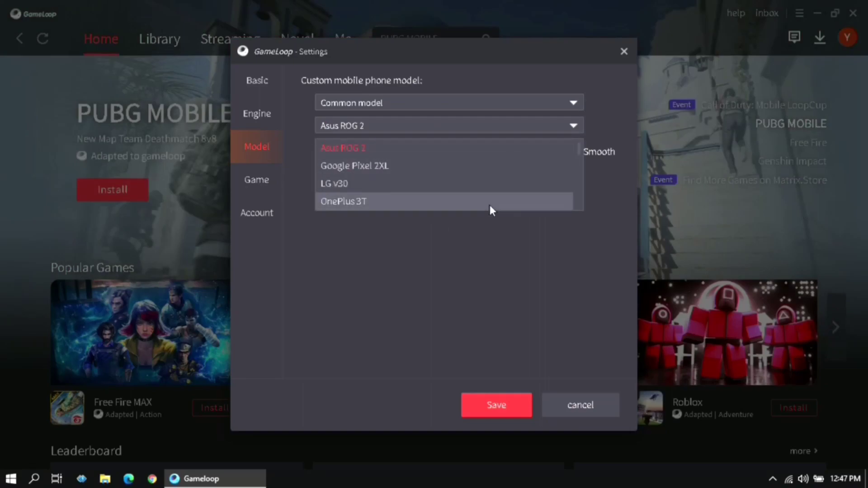
{"action": "left_click", "coordinate": [470, 244]}
{"action": "left_click", "coordinate": [251, 183]}
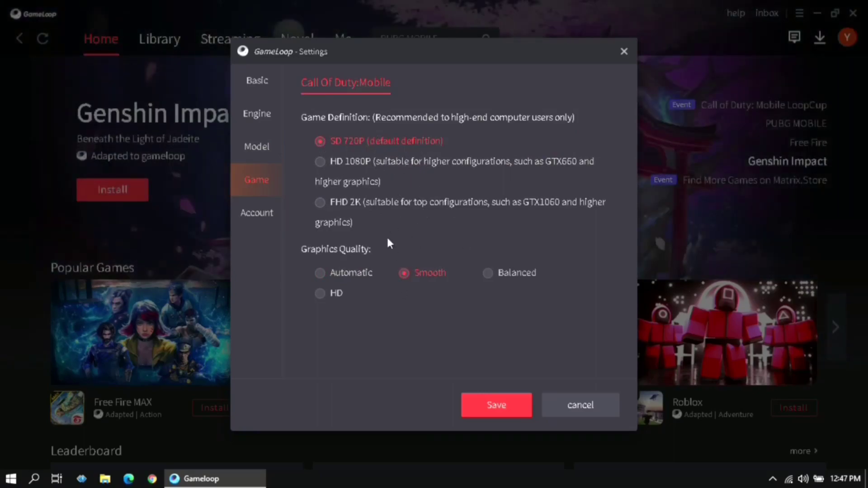
- Save the tuned GameLoop engine settings, exit GameLoop, and refresh the Windows desktop
{"action": "left_click", "coordinate": [499, 404]}
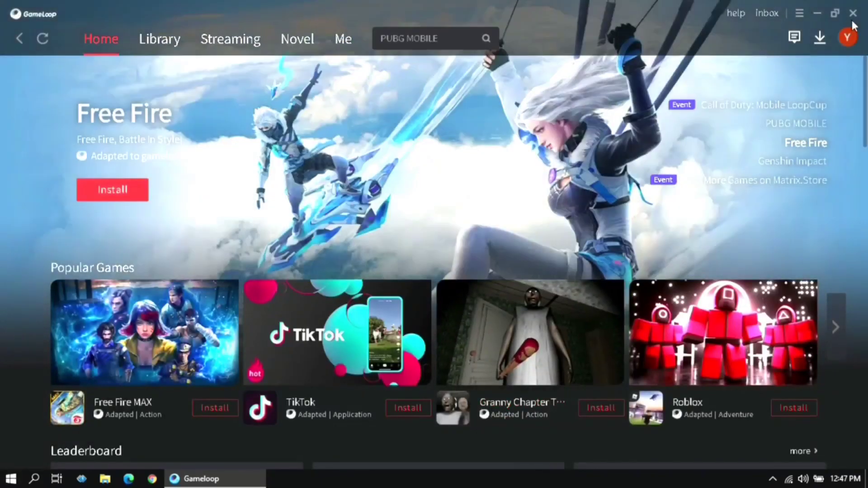
{"action": "left_click", "coordinate": [853, 17]}
{"action": "right_click", "coordinate": [500, 179]}
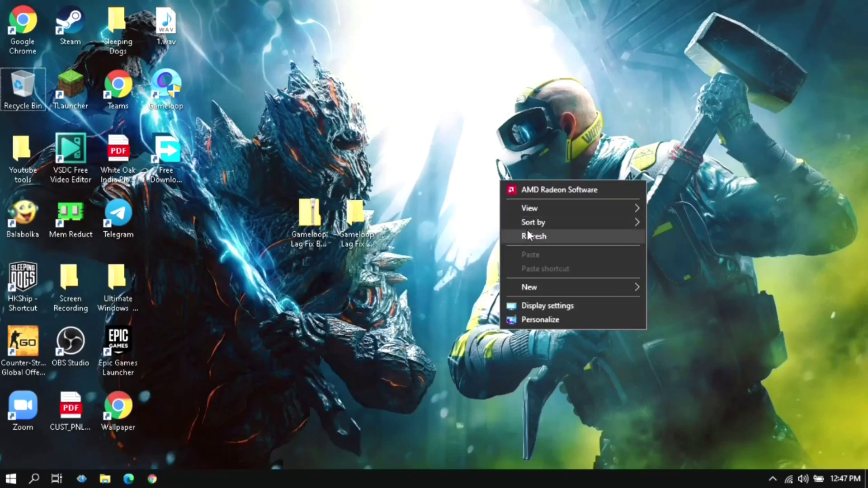
{"action": "left_click", "coordinate": [527, 230]}
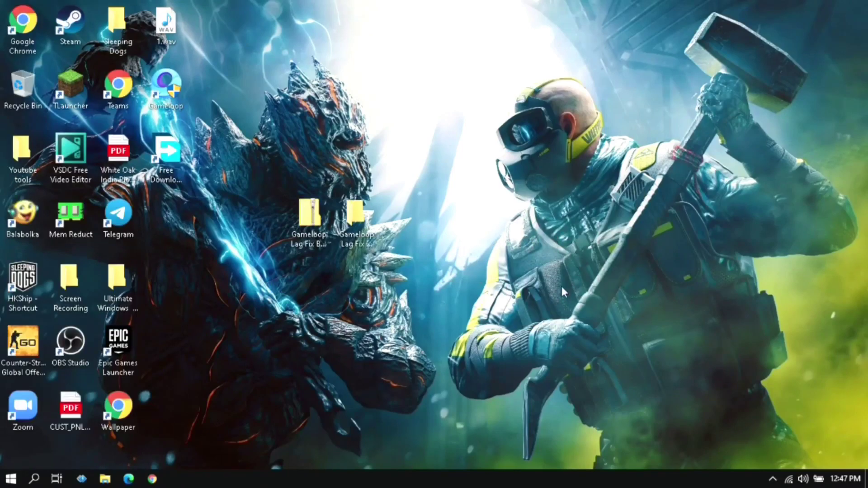